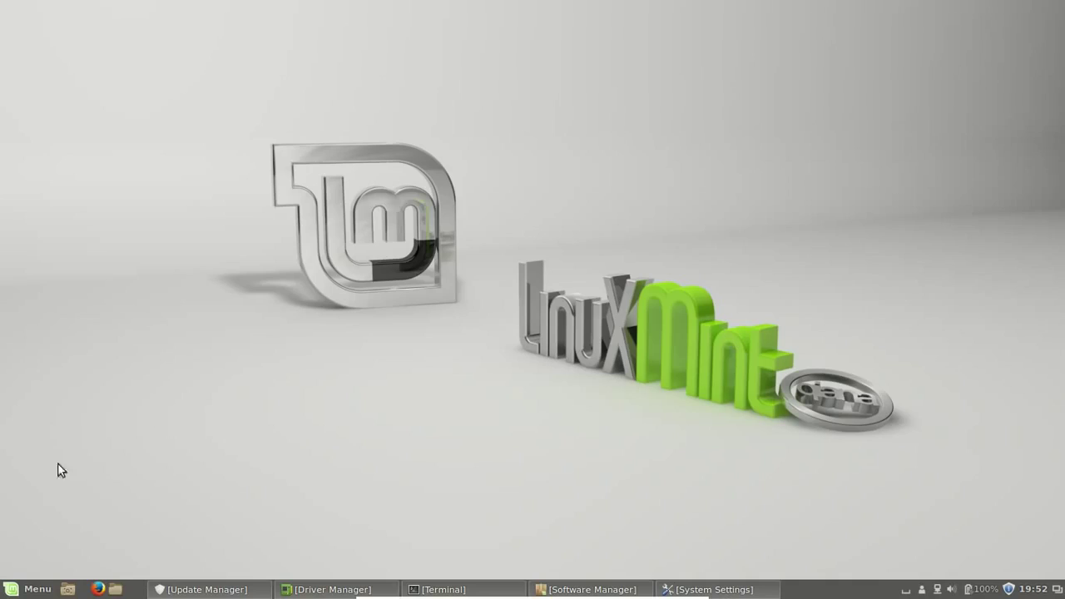
# Open Update Manager and review the pending mintupdate 4.6.1 to 4.6.2 update
pyautogui.click(30, 589)
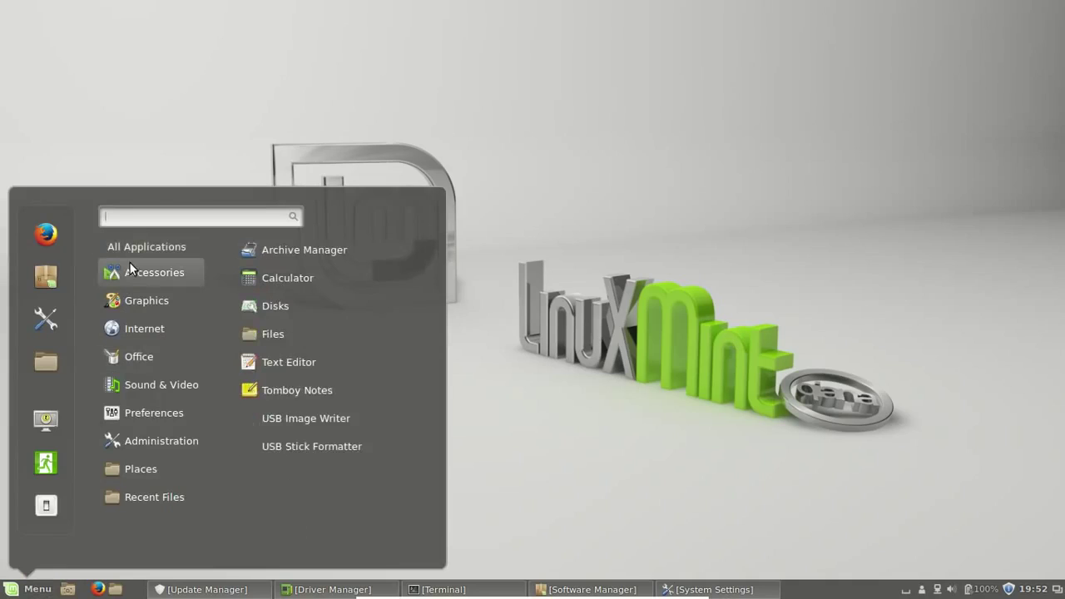
pyautogui.write('update')
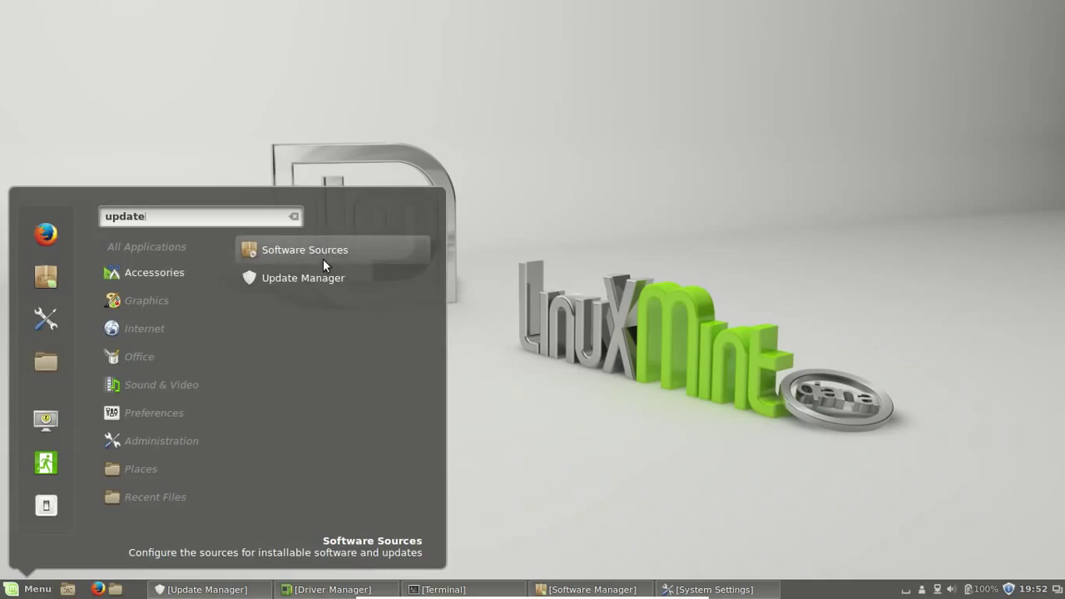
pyautogui.click(319, 270)
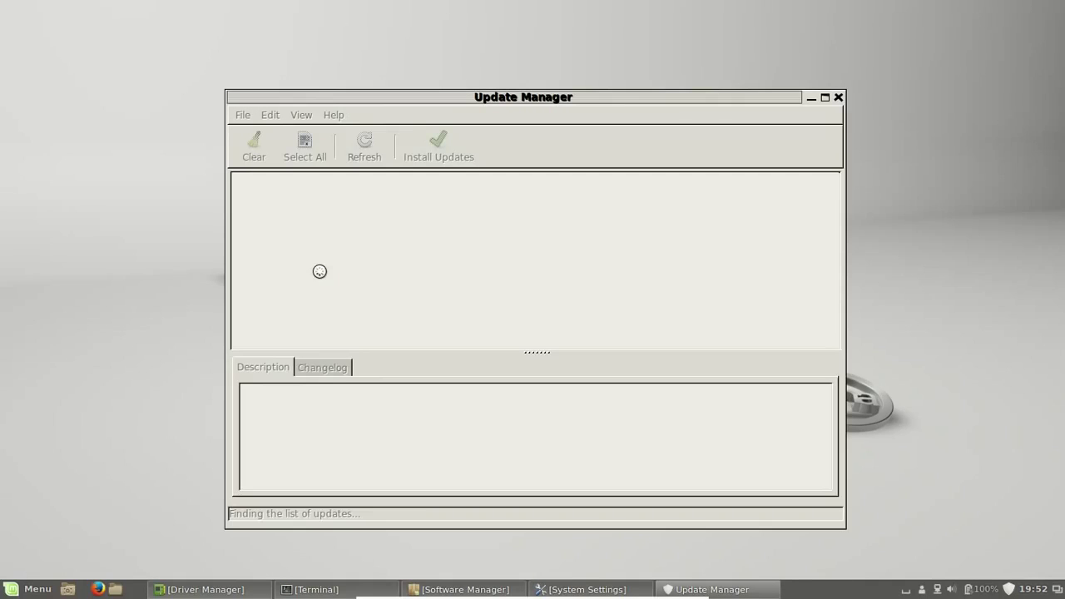
pyautogui.moveTo(474, 98); pyautogui.dragTo(458, 67)
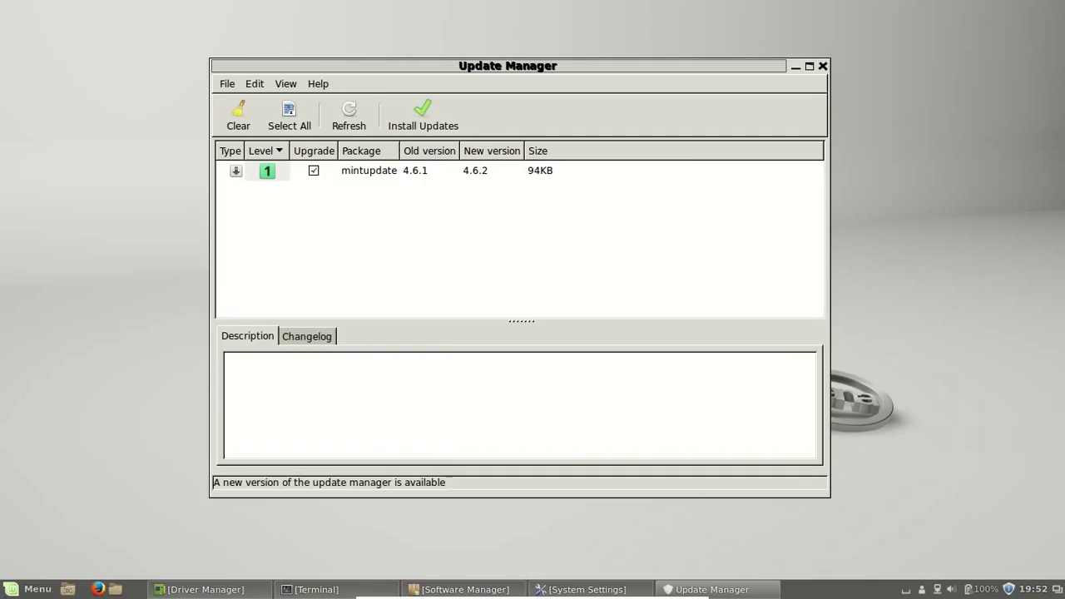
pyautogui.click(25, 589)
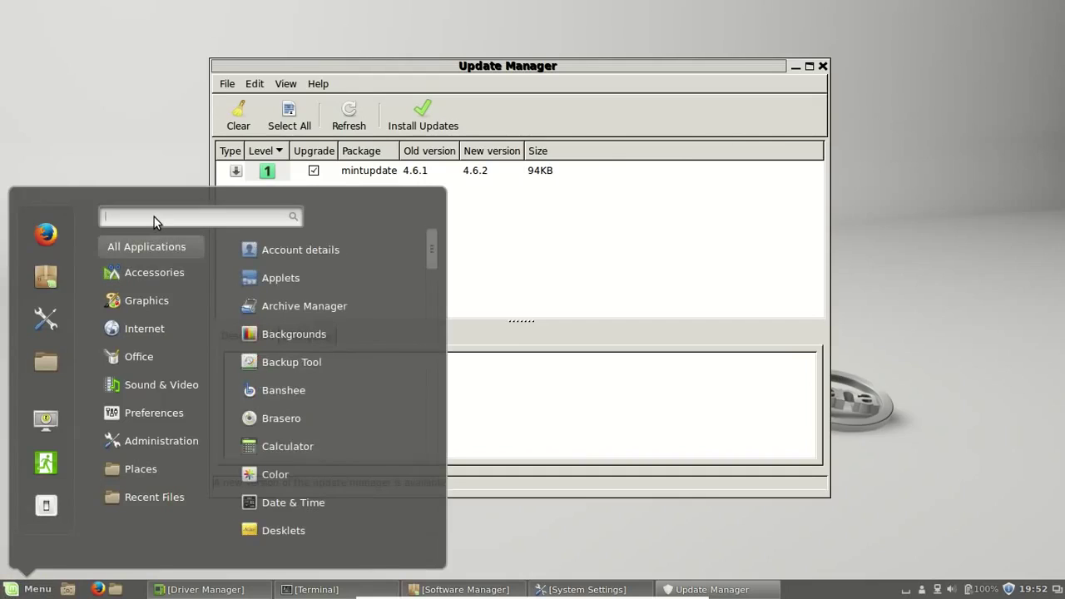
pyautogui.write('update')
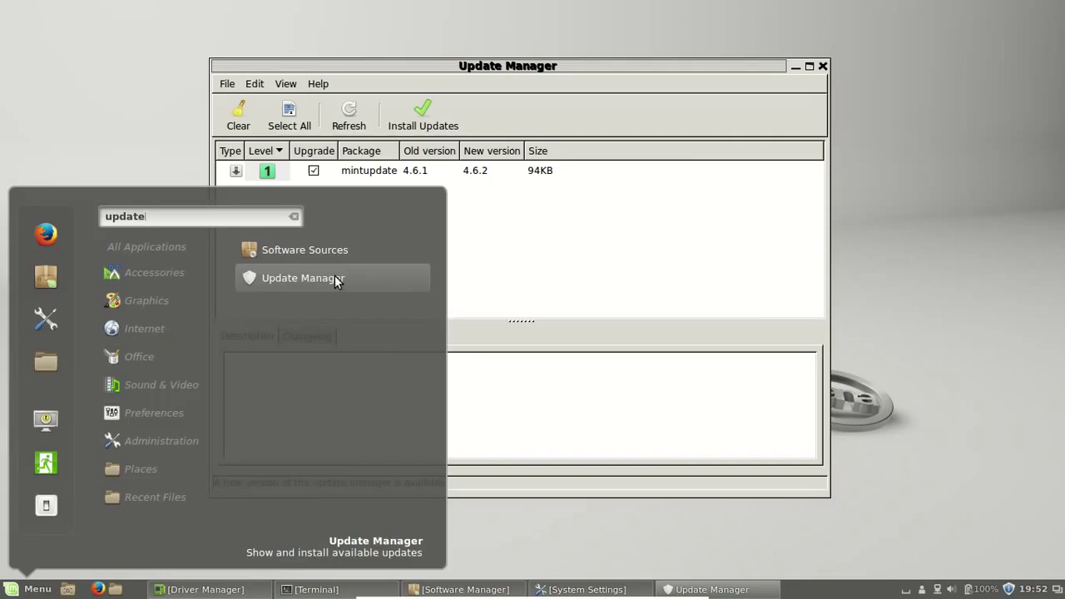
pyautogui.click(377, 279)
pyautogui.moveTo(634, 65); pyautogui.dragTo(660, 72)
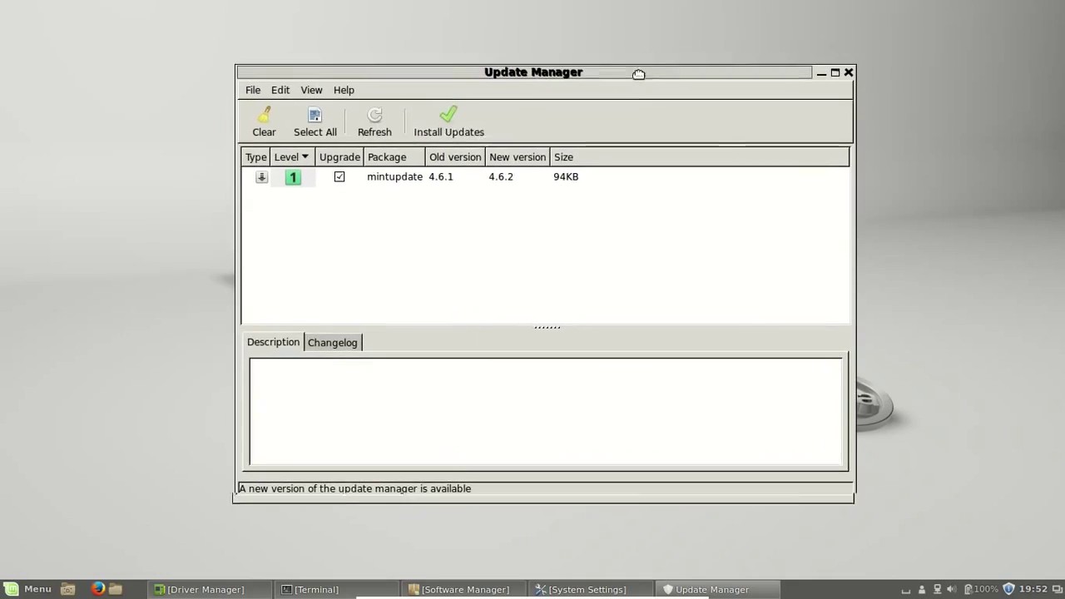
pyautogui.click(449, 121)
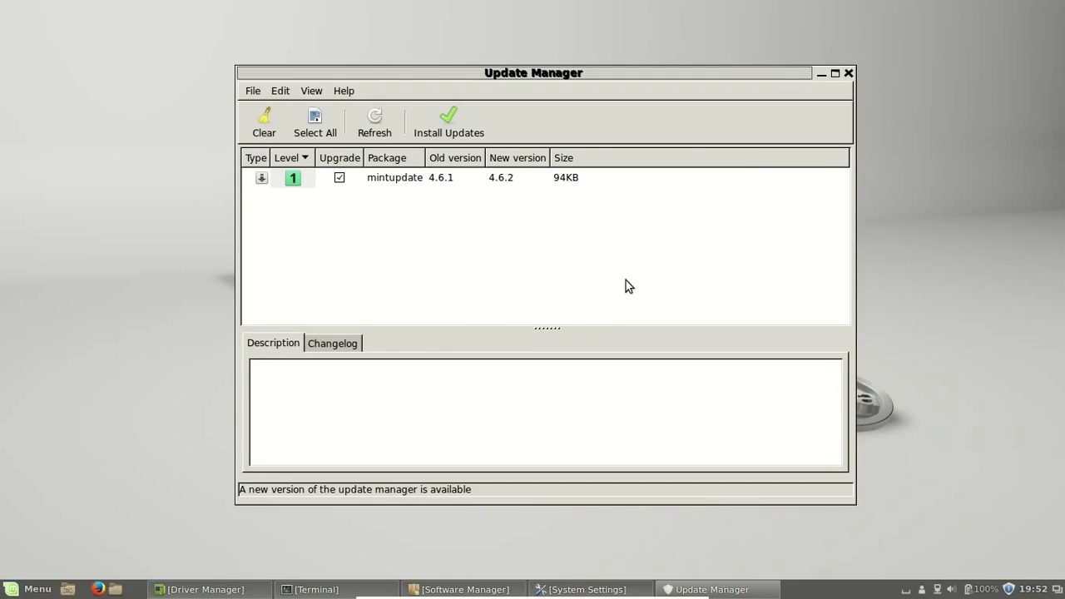
# Minimize Update Manager, check the virtualbox-guest-dkms driver in Driver Manager, then close it
pyautogui.click(822, 75)
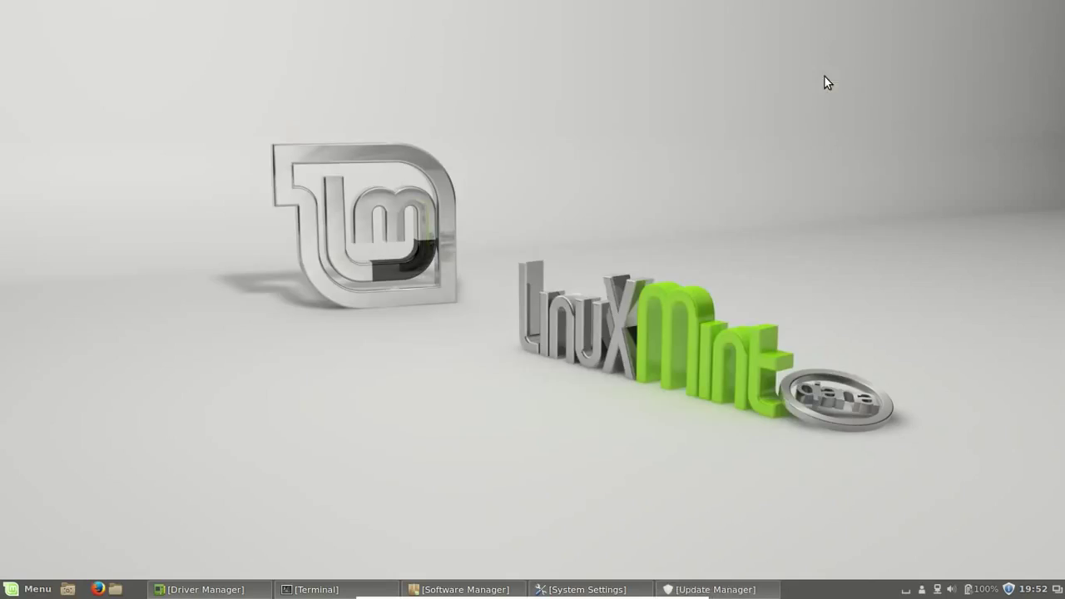
pyautogui.click(35, 587)
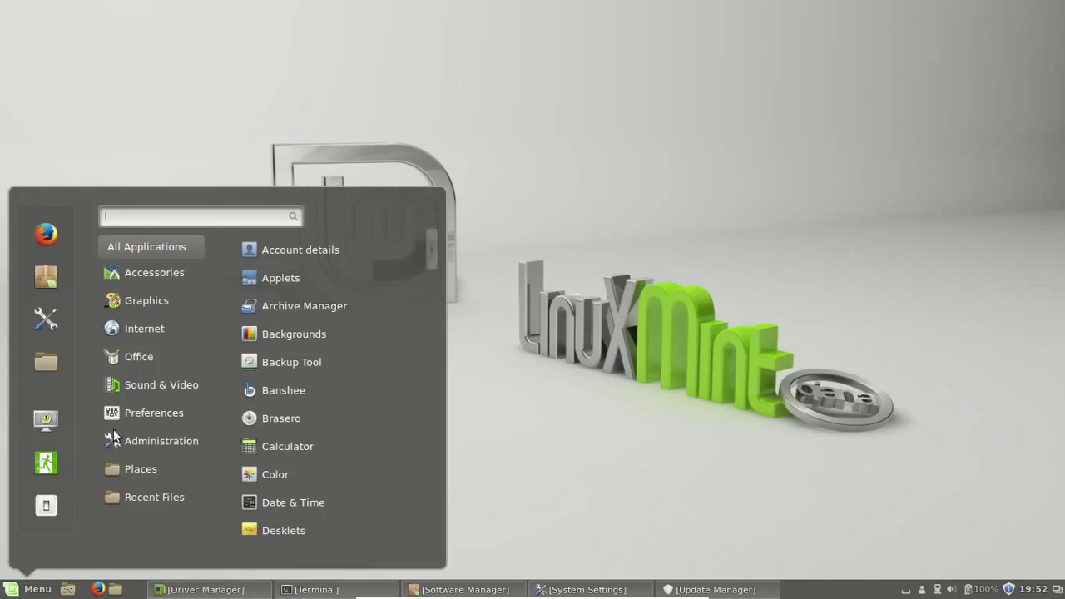
pyautogui.moveTo(154, 272)
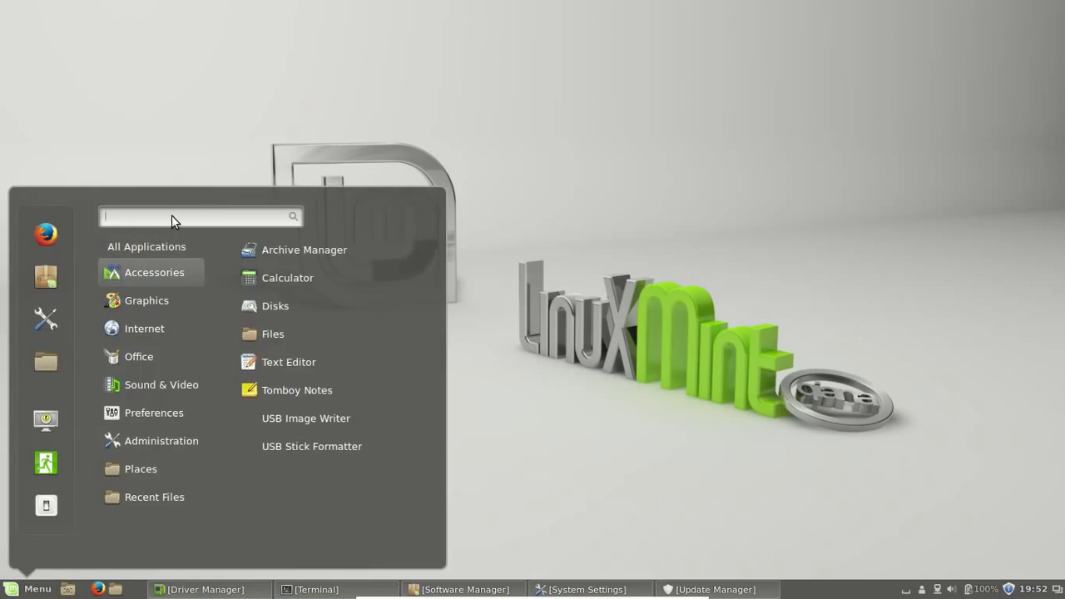
pyautogui.write('d')
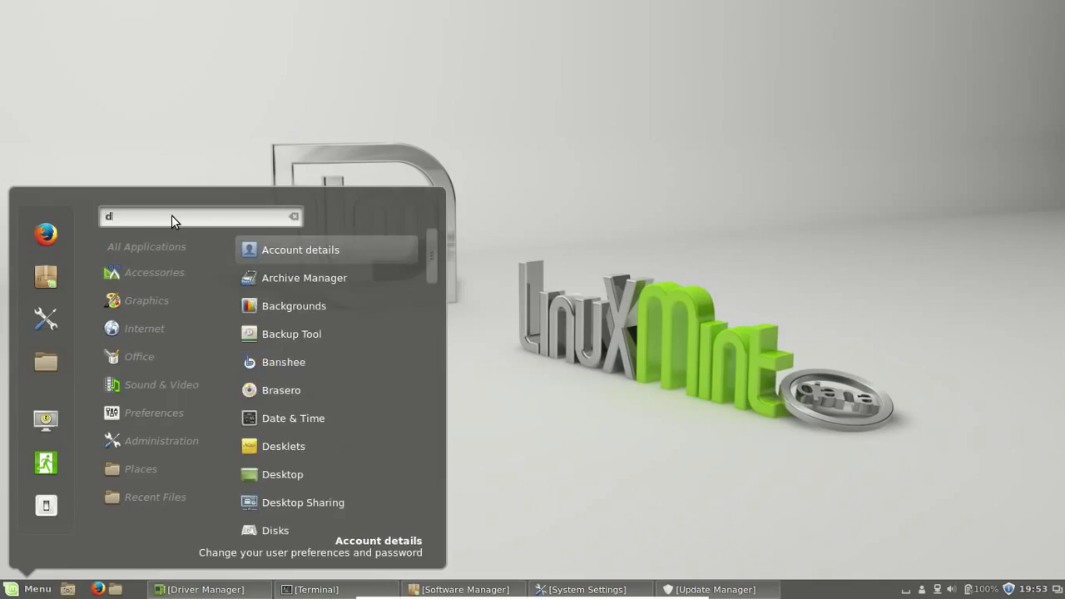
pyautogui.write('evice')
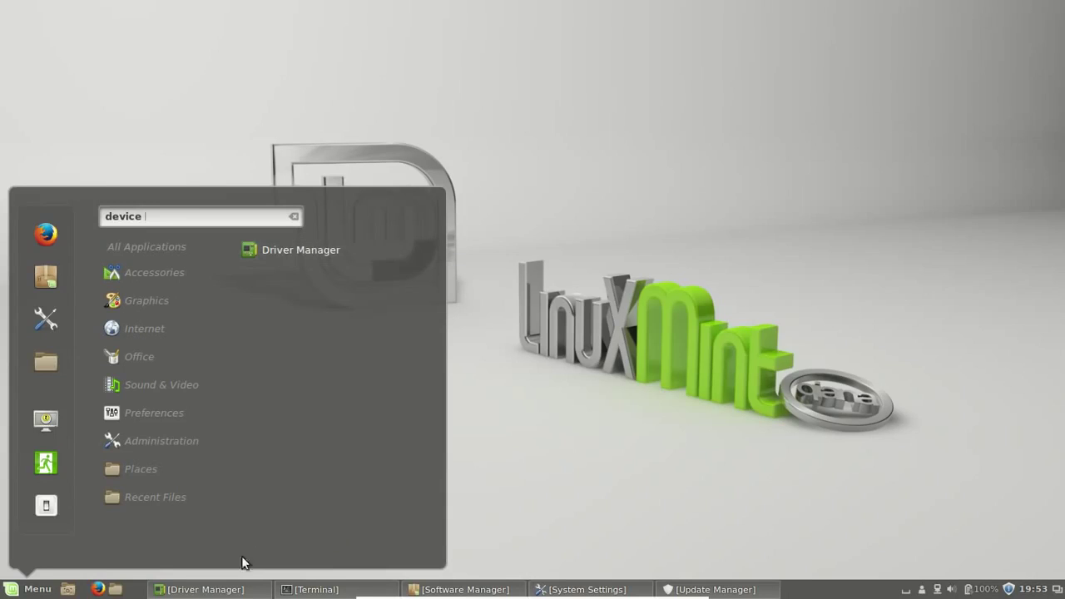
pyautogui.click(230, 590)
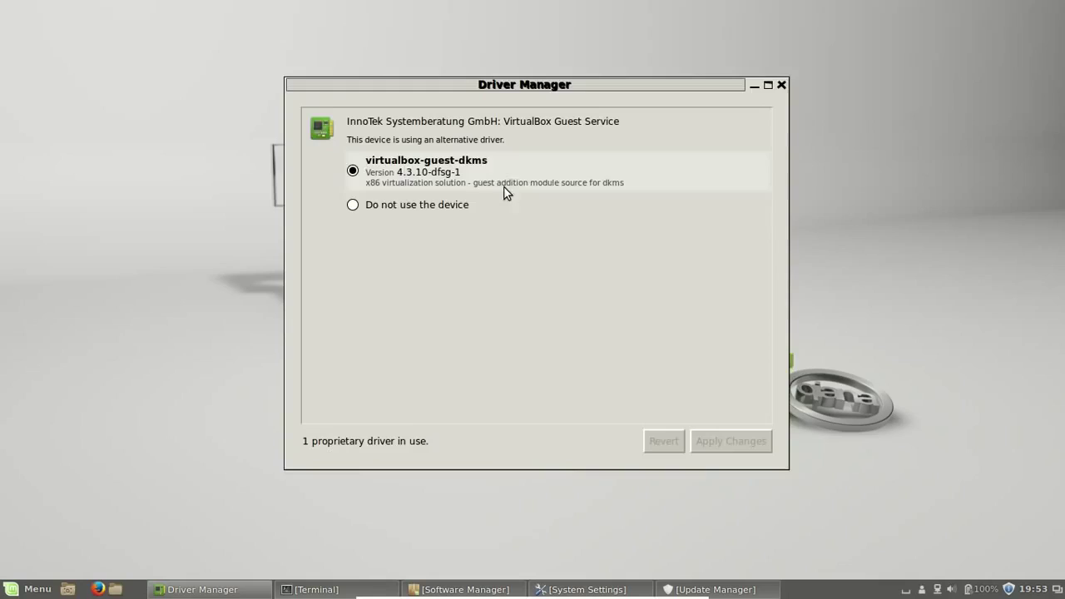
pyautogui.moveTo(520, 84); pyautogui.dragTo(542, 115)
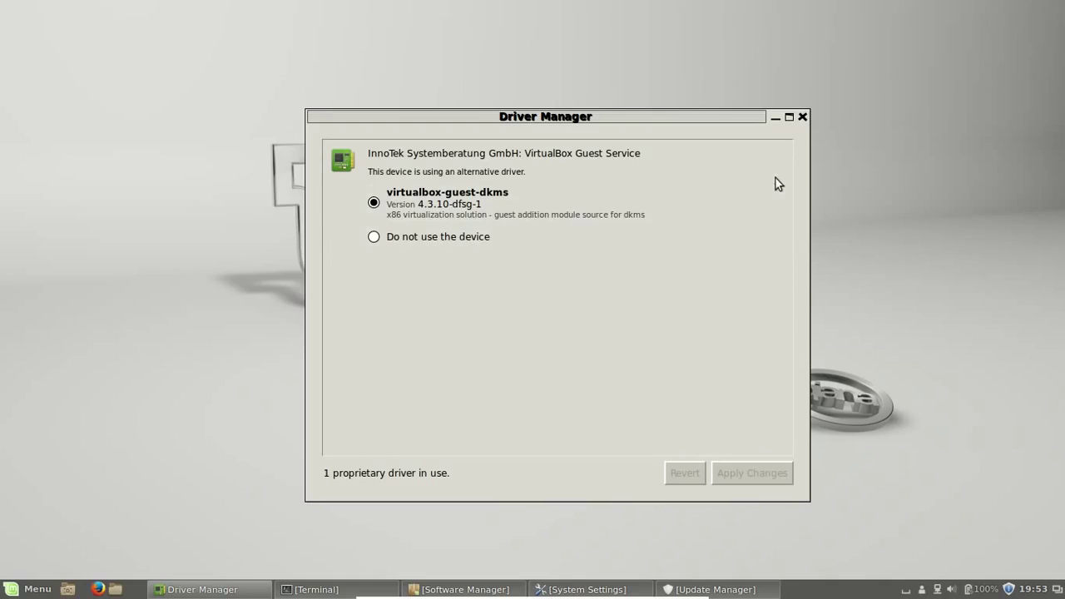
pyautogui.click(803, 117)
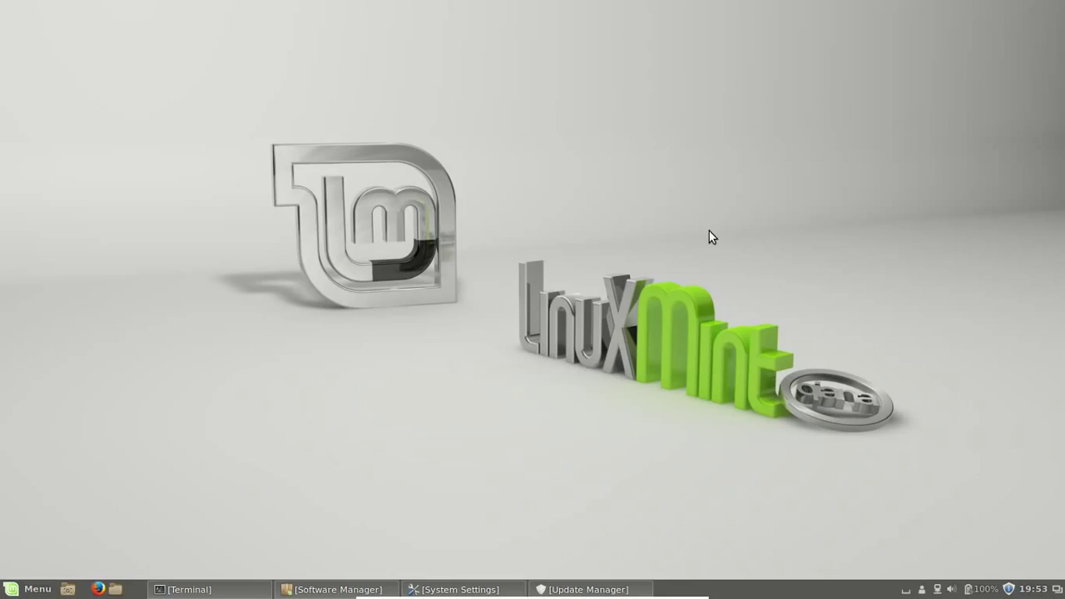
# Launch Software Manager from the application menu
pyautogui.click(34, 588)
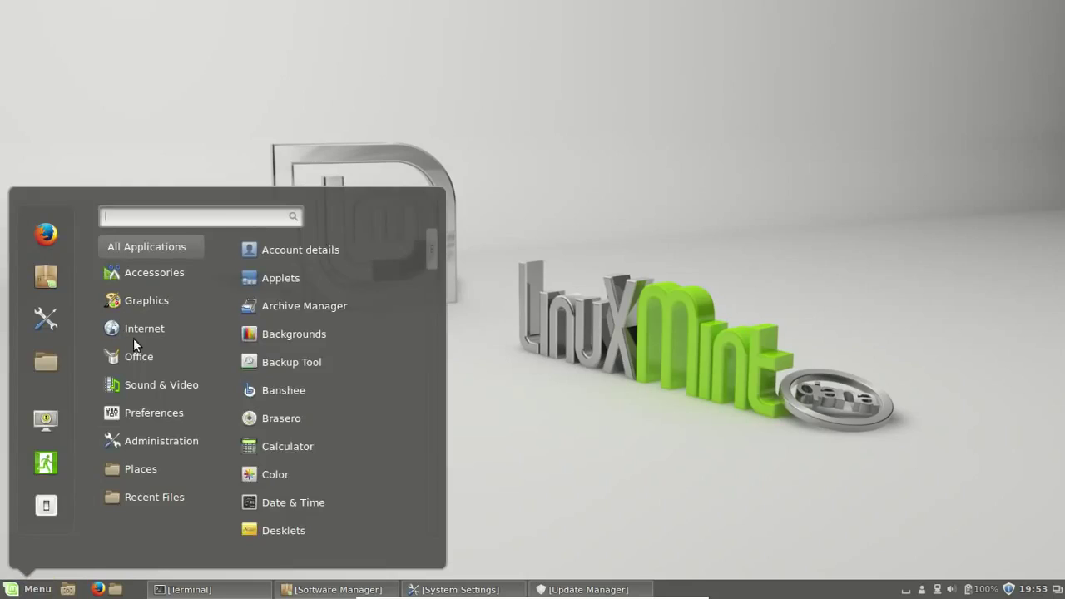
pyautogui.write('soft')
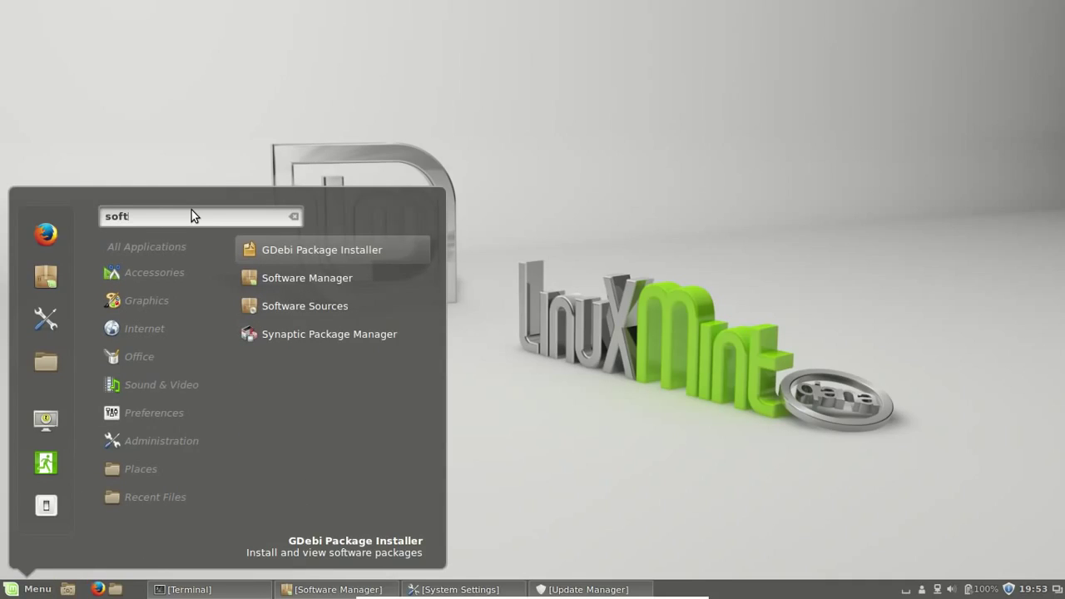
pyautogui.write('w')
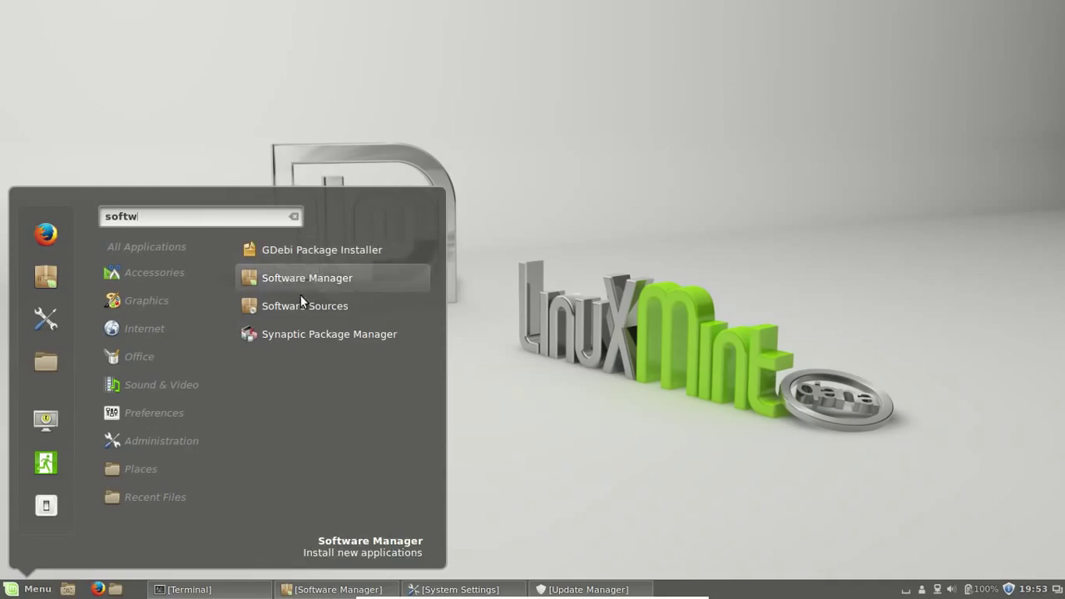
pyautogui.click(296, 591)
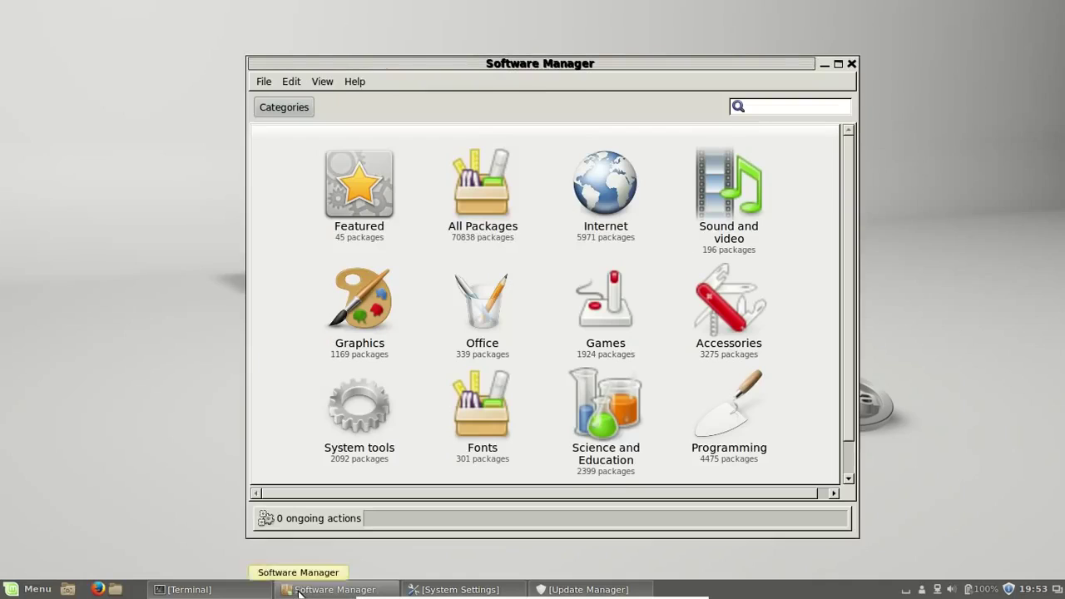
pyautogui.moveTo(545, 64); pyautogui.dragTo(530, 61)
# Search 'ubuntu-res' and open the ubuntu-restricted-extras package page
pyautogui.click(739, 103)
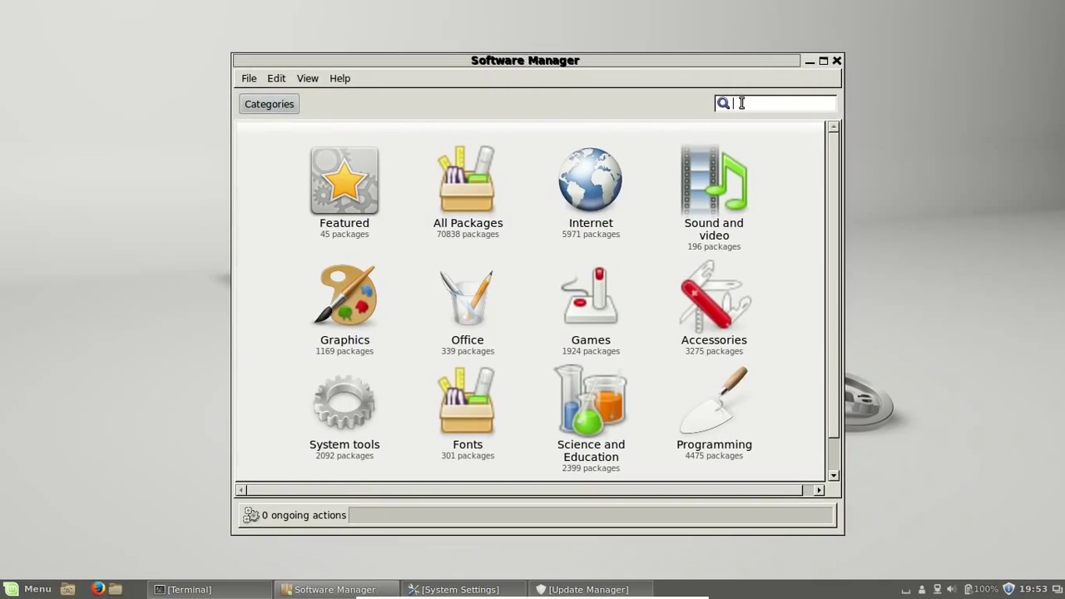
pyautogui.write('ubuntu')
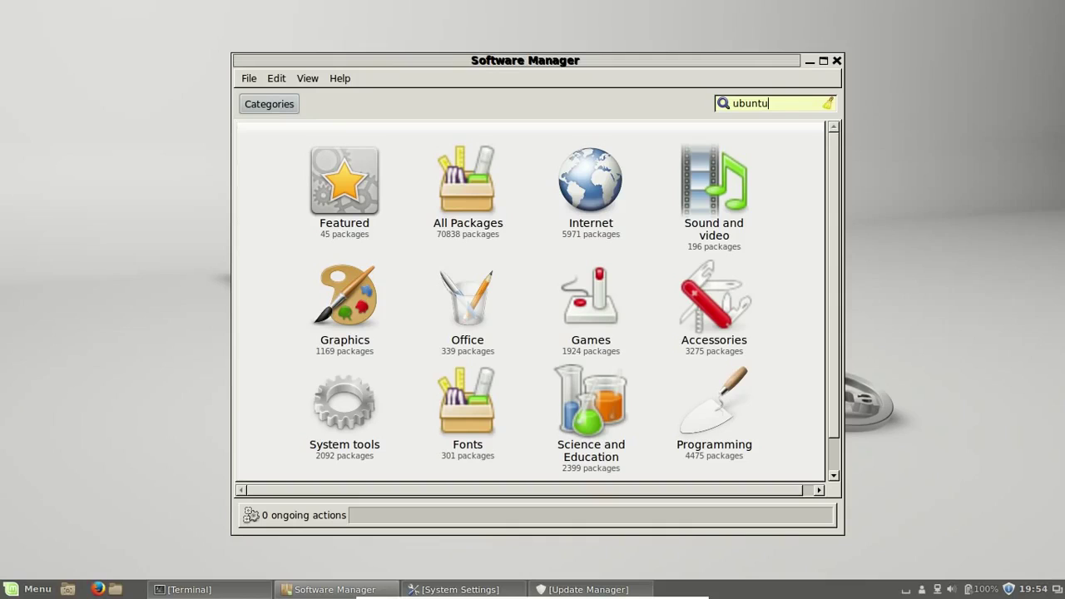
pyautogui.write('-res')
pyautogui.click(451, 133)
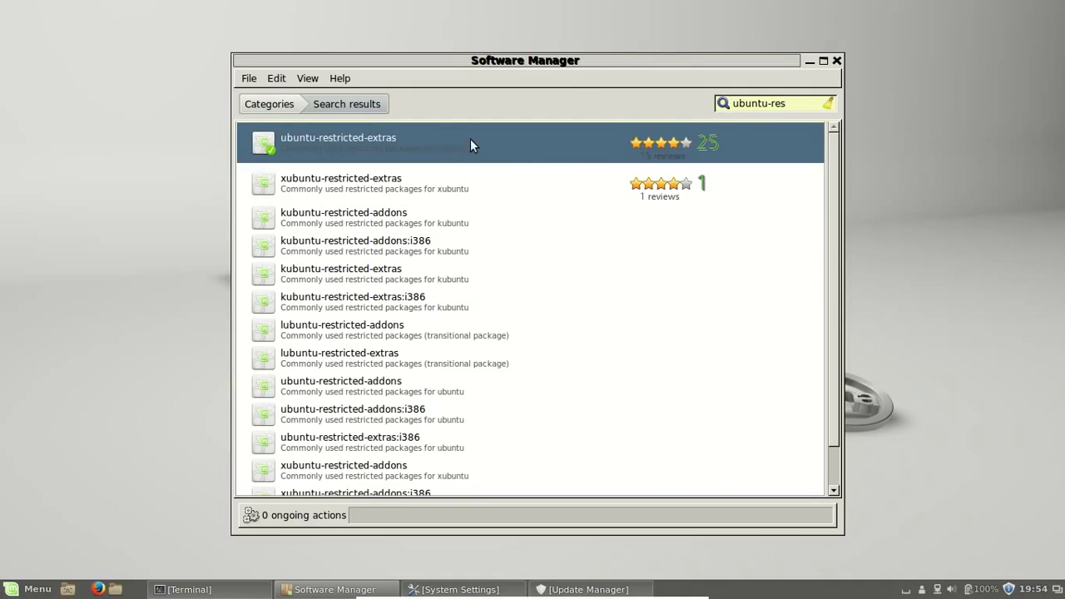
pyautogui.doubleClick(470, 139)
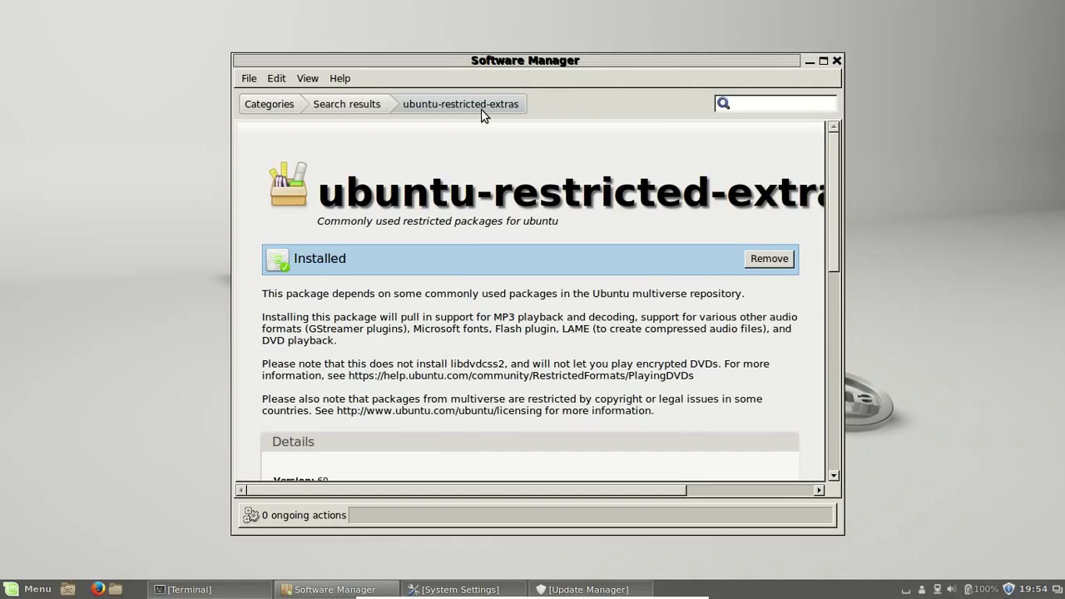
# Search Software Manager for 'VLC' and open the vlc package details
pyautogui.click(275, 105)
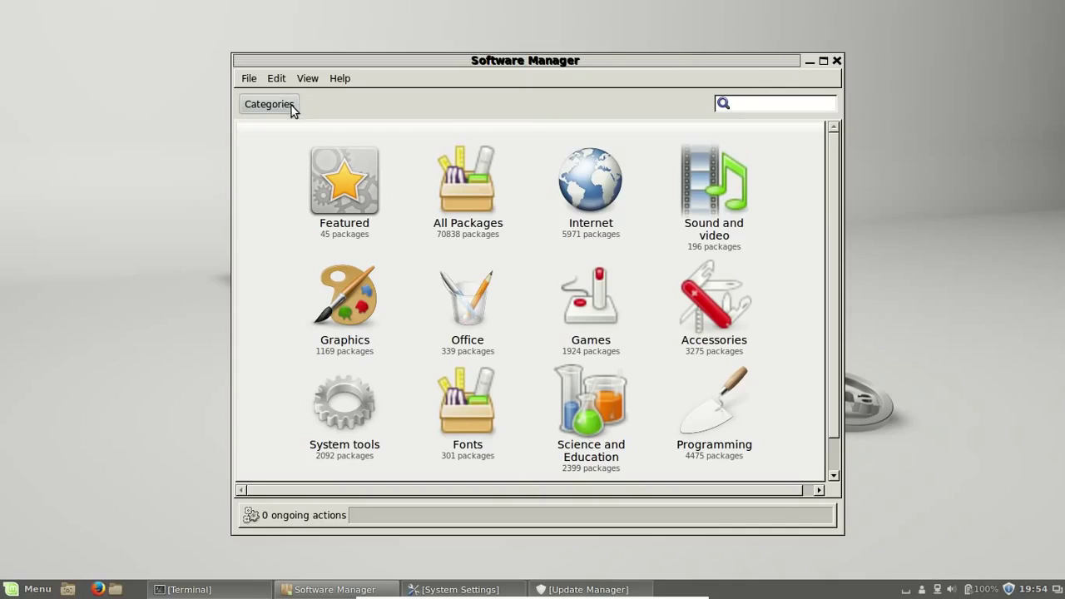
pyautogui.click(739, 101)
pyautogui.write('VLC')
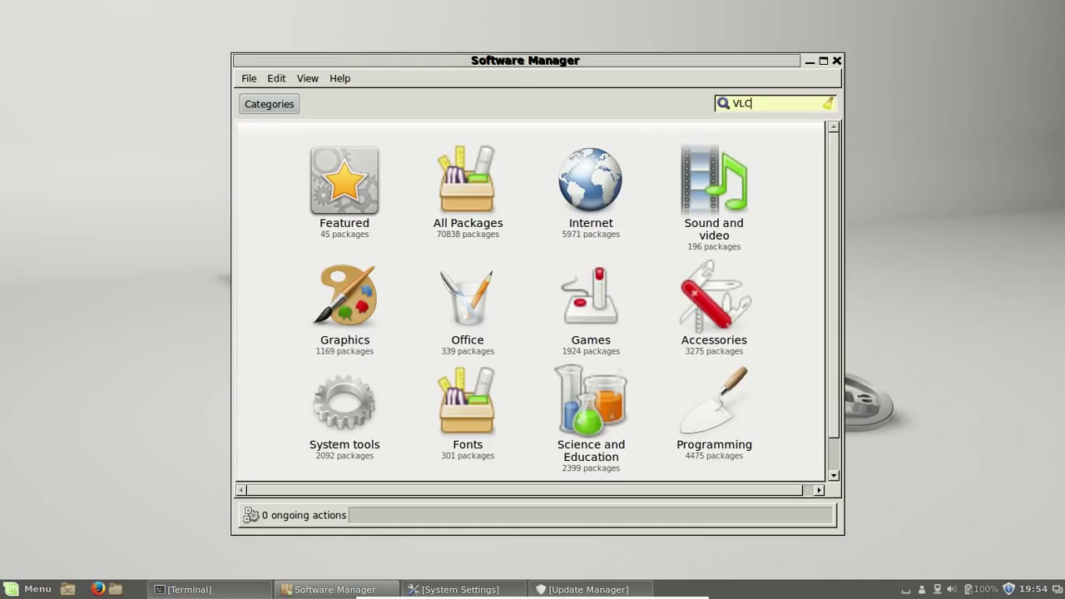
pyautogui.press('Return')
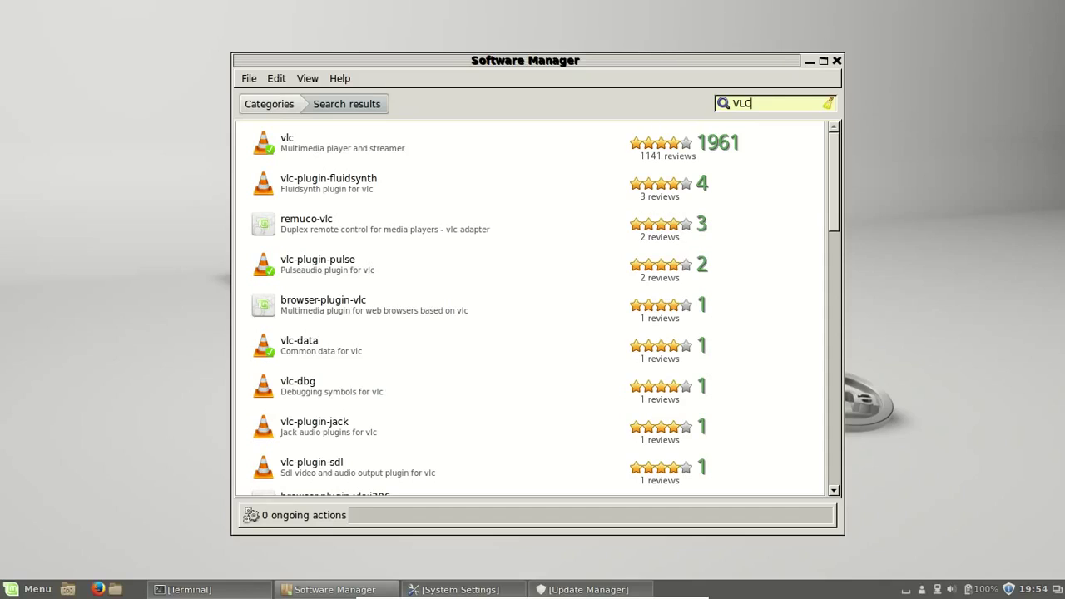
pyautogui.click(399, 152)
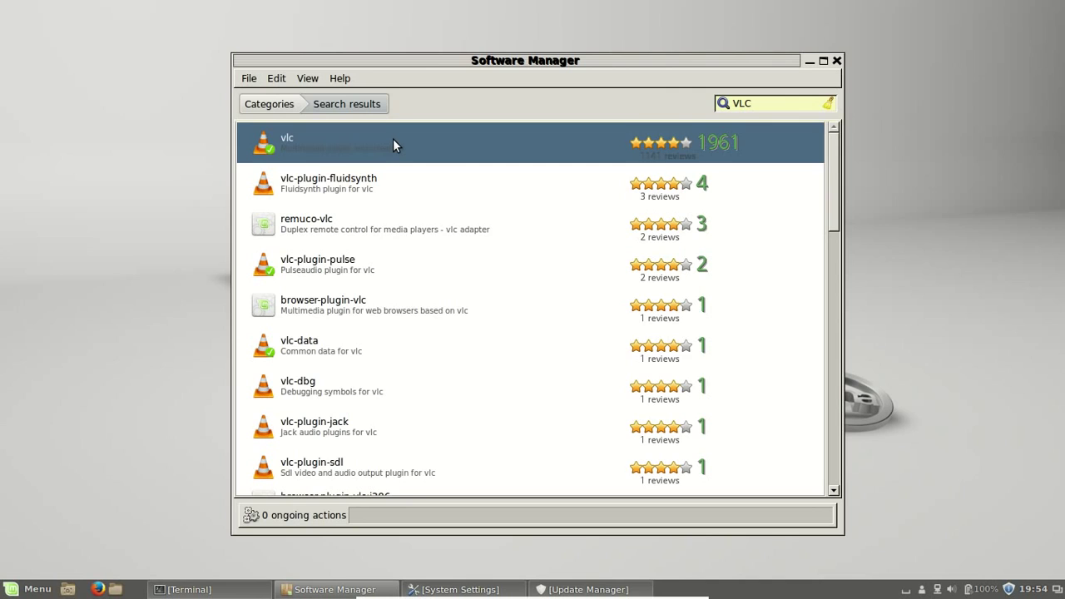
pyautogui.doubleClick(392, 140)
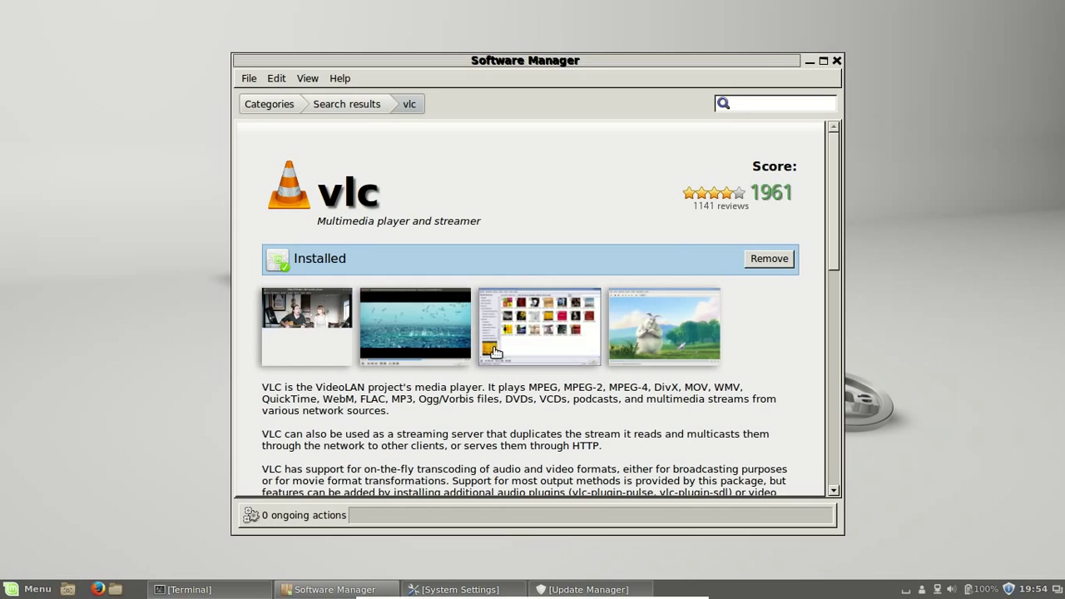
# Launch VLC media player from the menu and minimize Software Manager
pyautogui.click(30, 589)
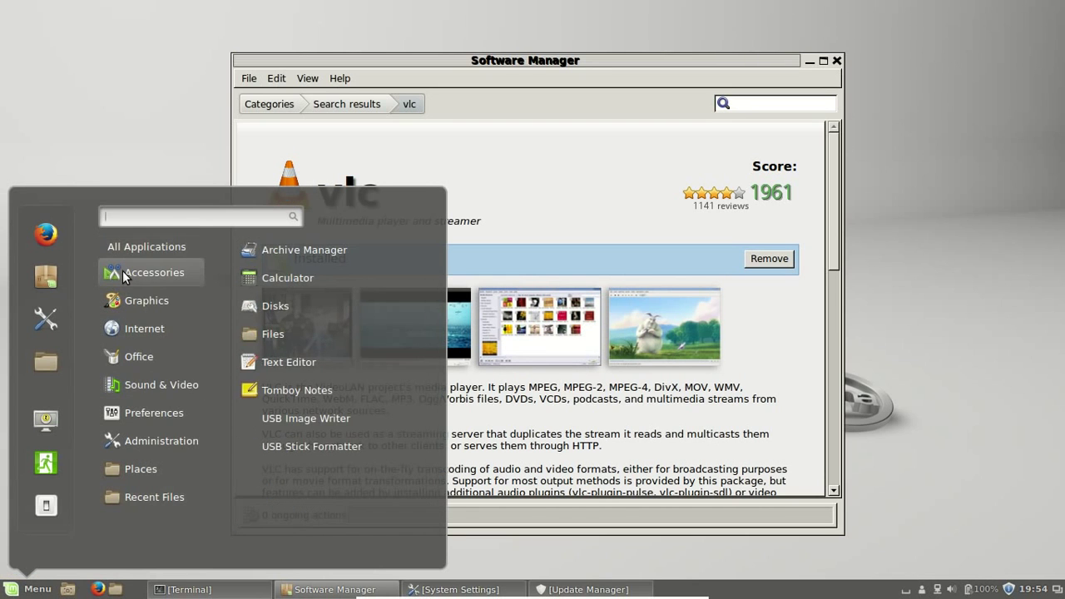
pyautogui.write('vlc')
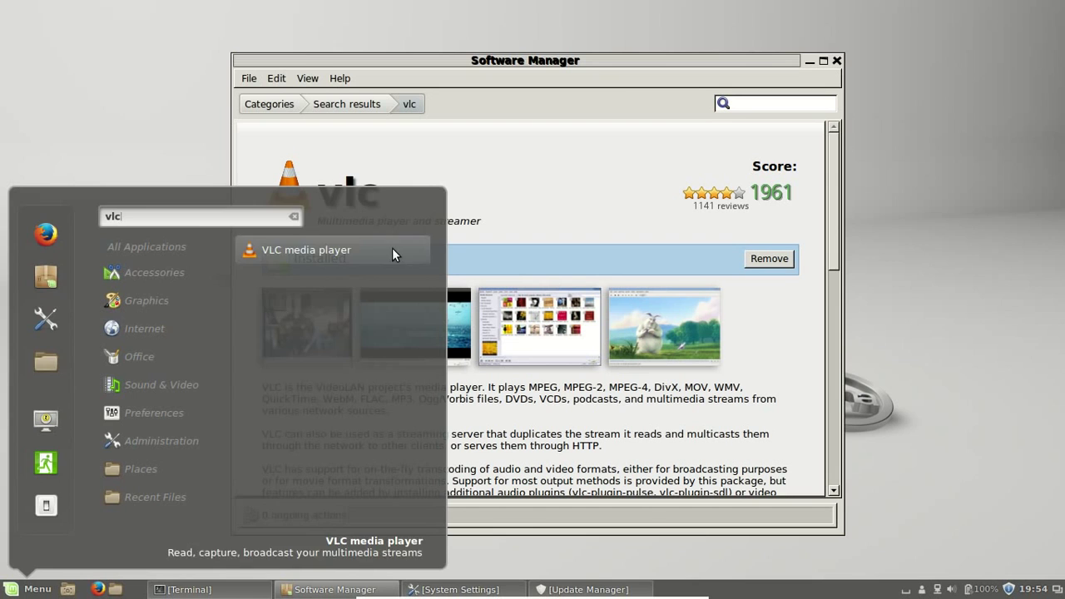
pyautogui.click(150, 153)
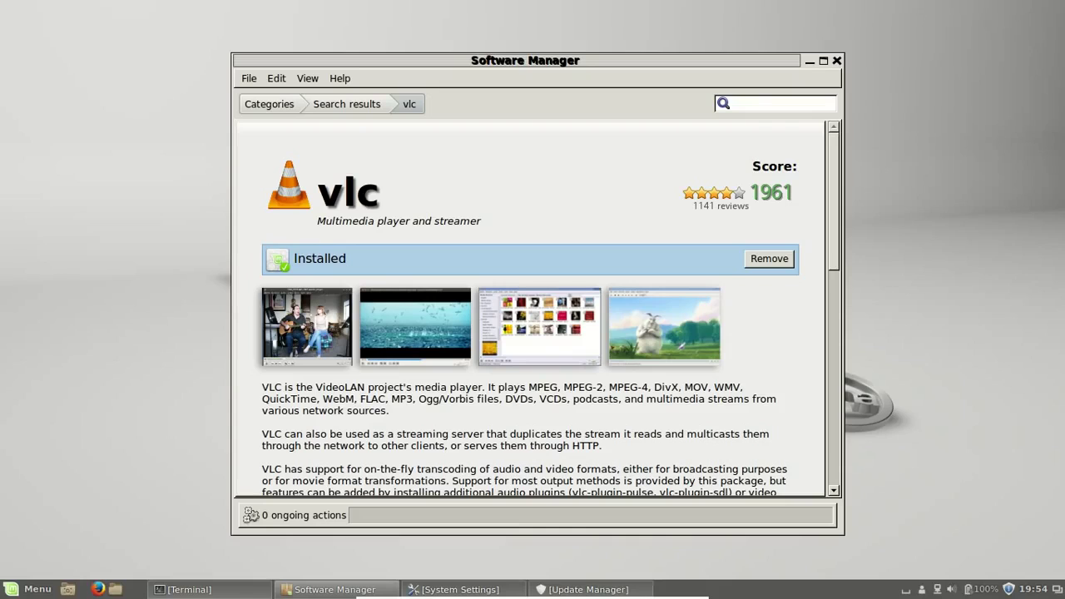
pyautogui.click(810, 62)
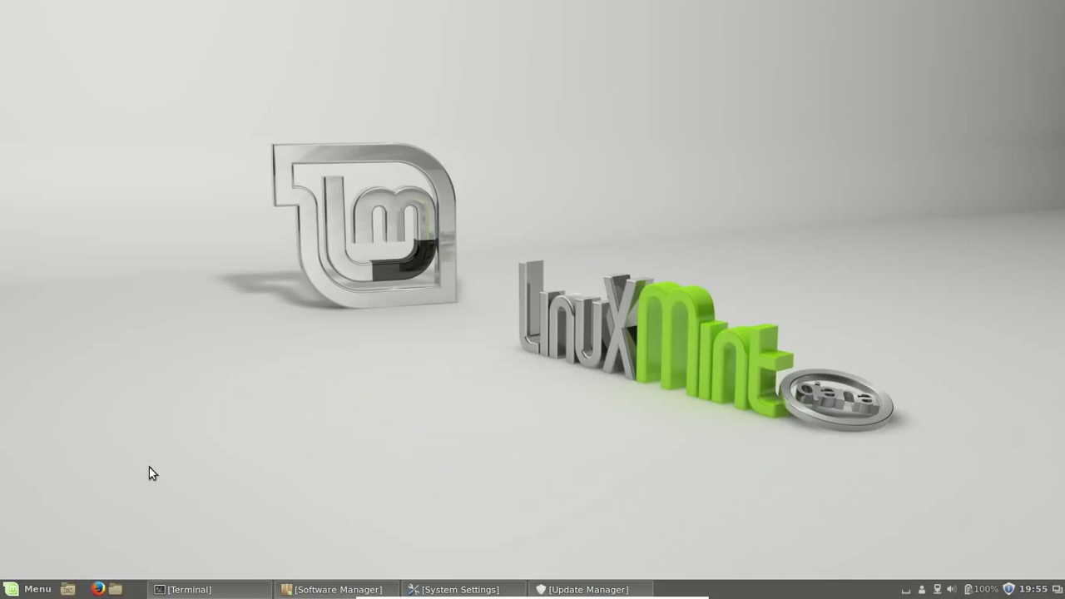
# Open Software Sources with the admin password and bring up the main repository mirror list
pyautogui.click(40, 591)
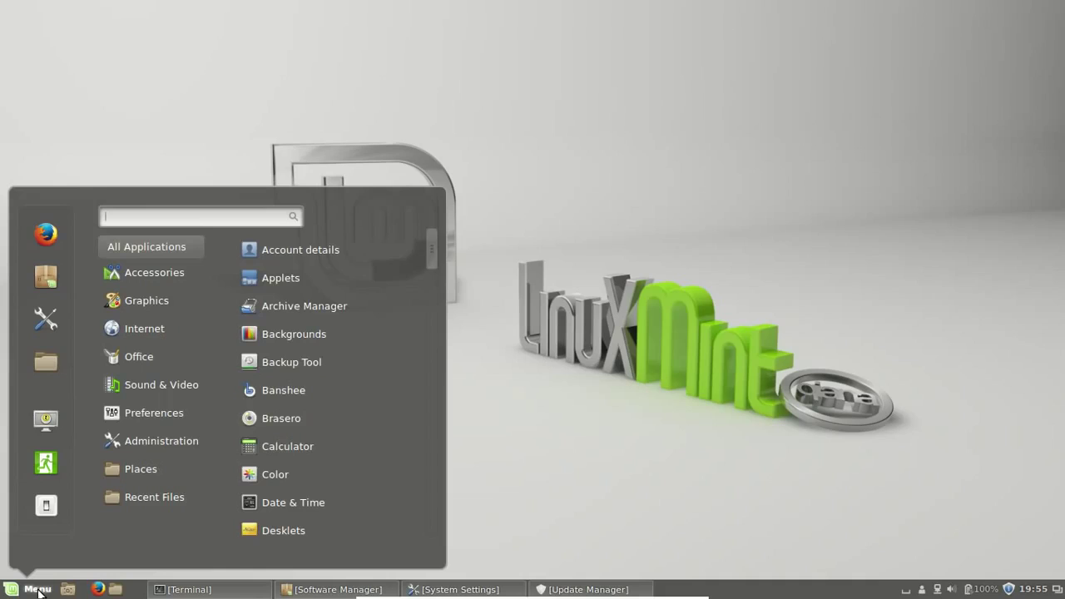
pyautogui.write('soft')
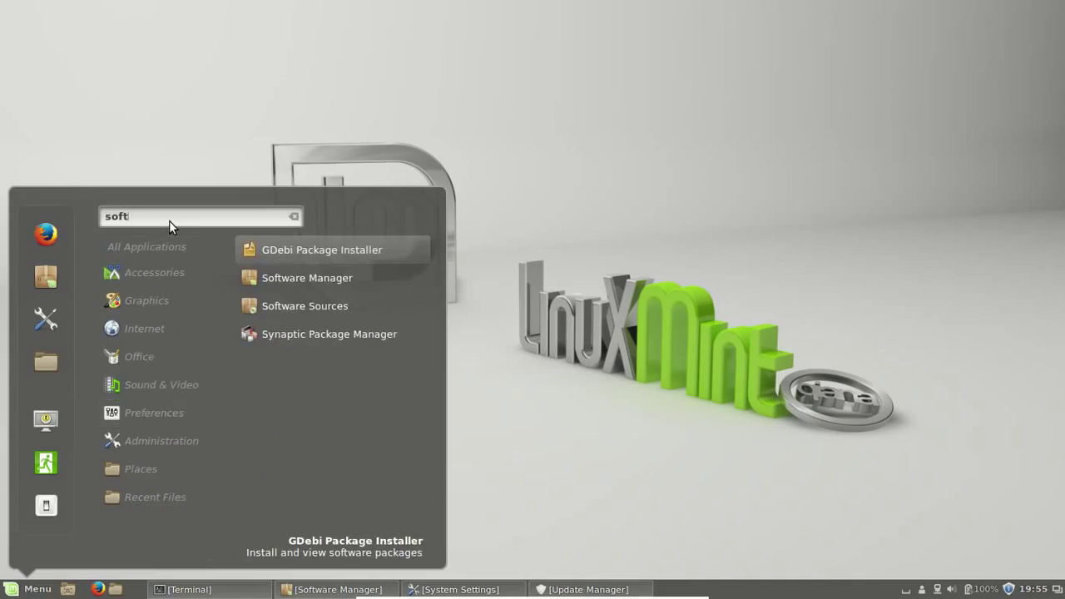
pyautogui.write('ware')
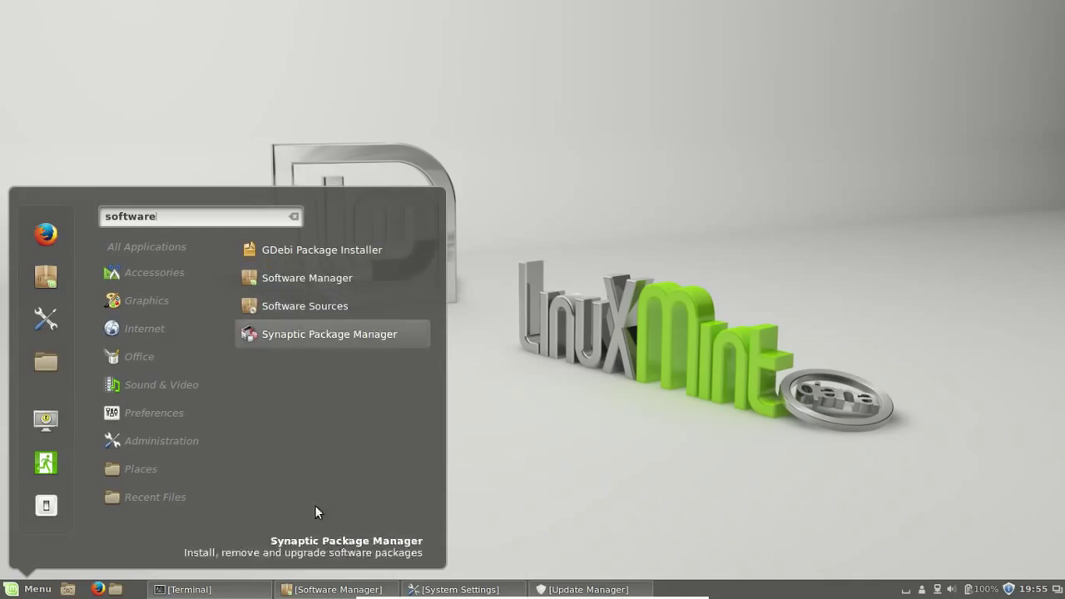
pyautogui.click(314, 305)
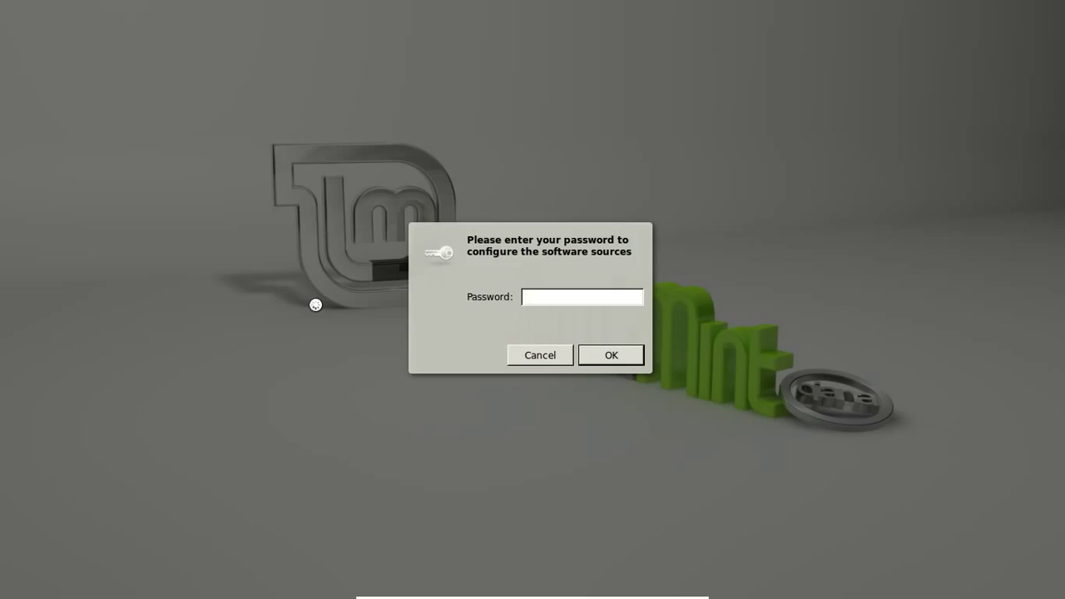
pyautogui.write('p')
pyautogui.press('Return')
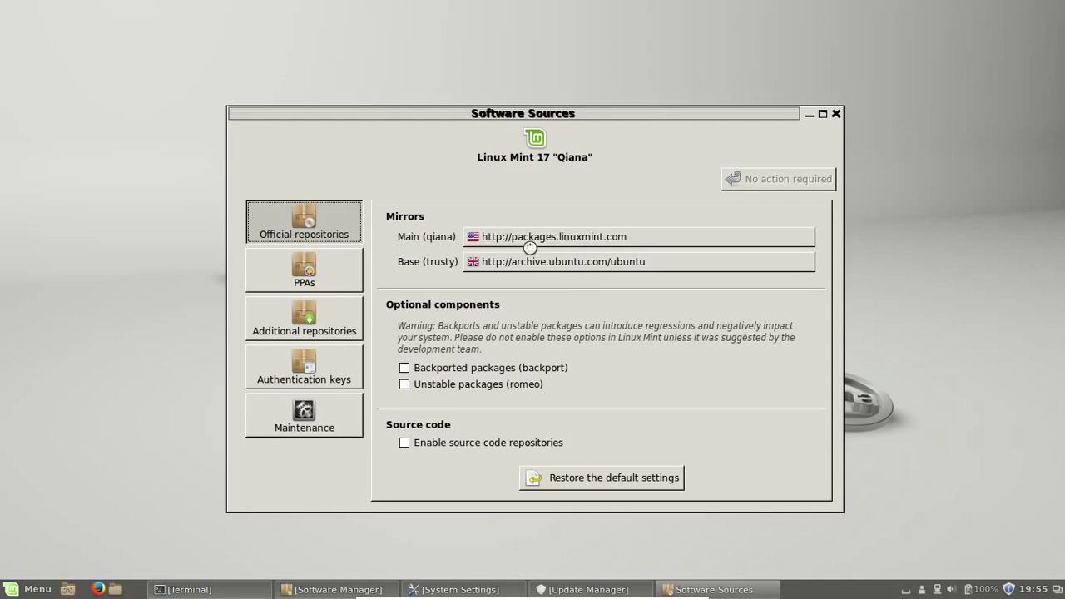
pyautogui.click(646, 237)
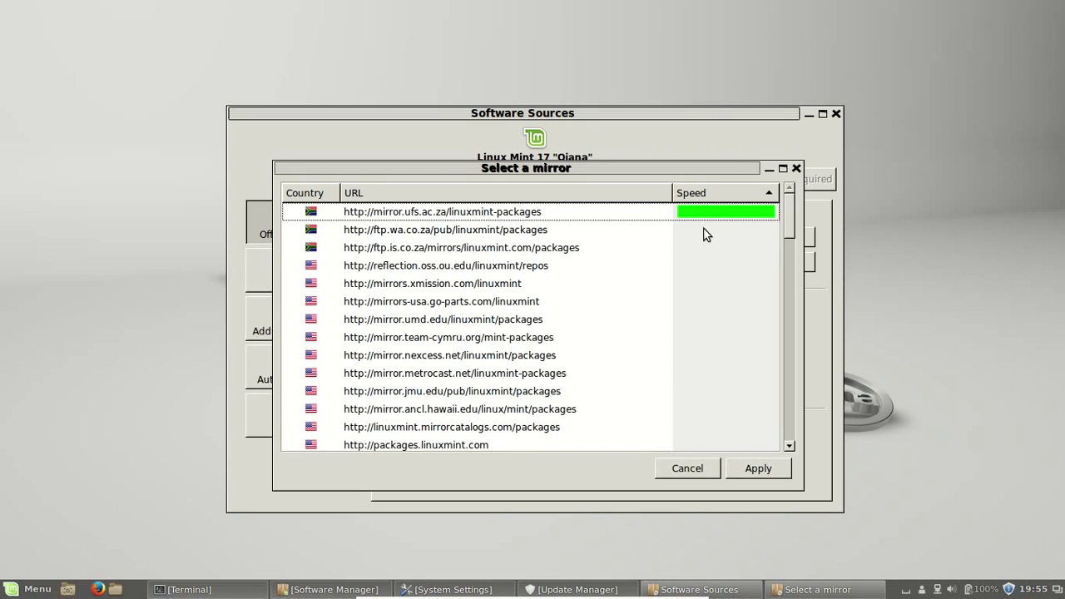
# Apply mirror.xnet.co.nz as the main mirror, then close the mirror list and Software Sources
pyautogui.moveTo(789, 234)
pyautogui.mouseDown()
pyautogui.moveTo(775, 436)
pyautogui.moveTo(775, 202)
pyautogui.mouseUp()
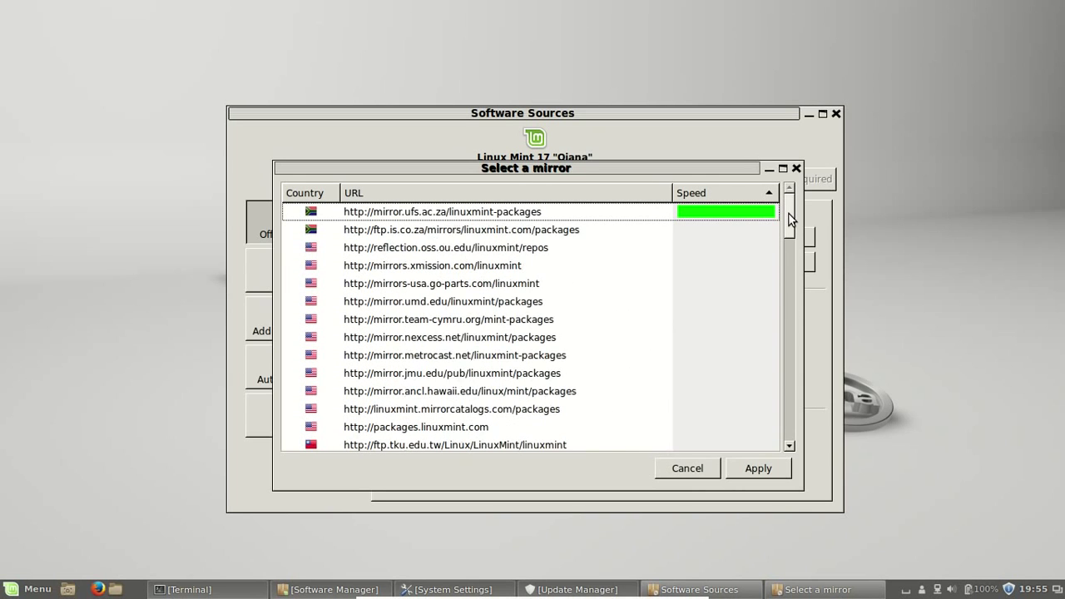
pyautogui.moveTo(788, 214); pyautogui.dragTo(787, 279)
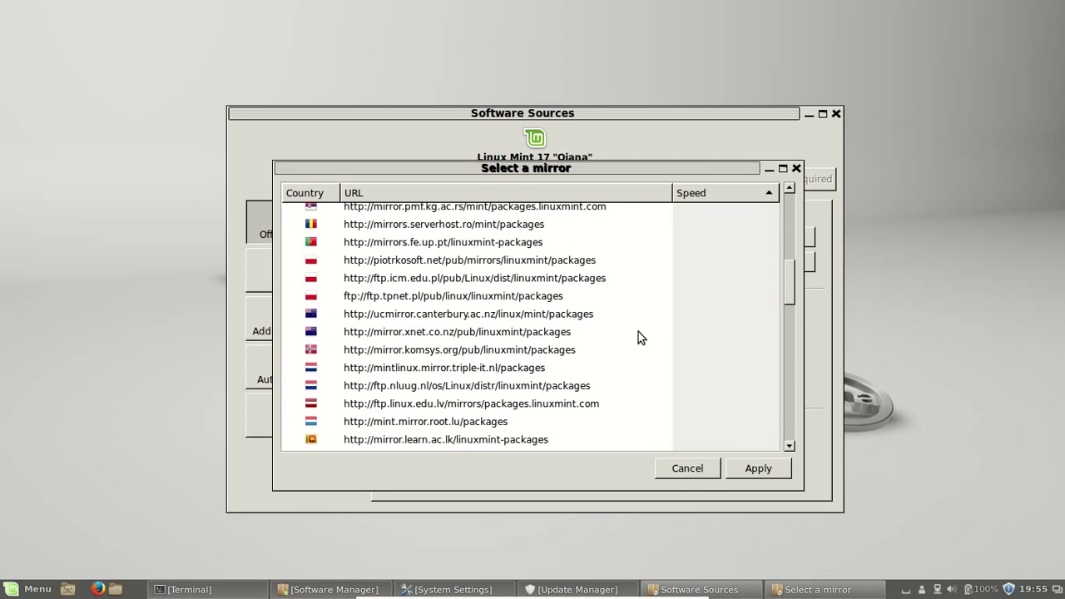
pyautogui.click(635, 331)
pyautogui.click(748, 469)
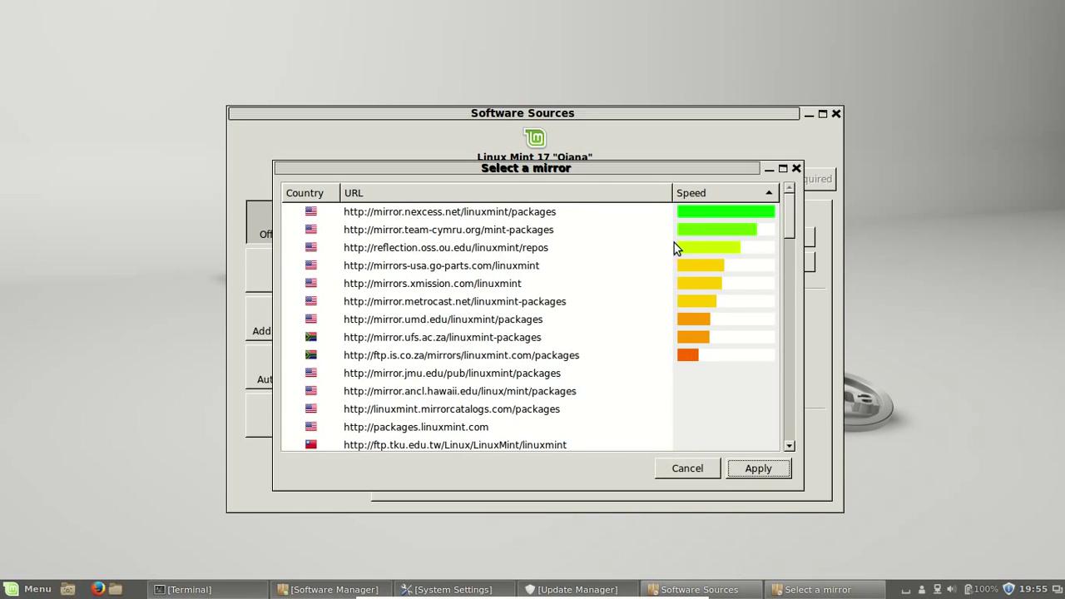
pyautogui.click(795, 170)
pyautogui.click(836, 113)
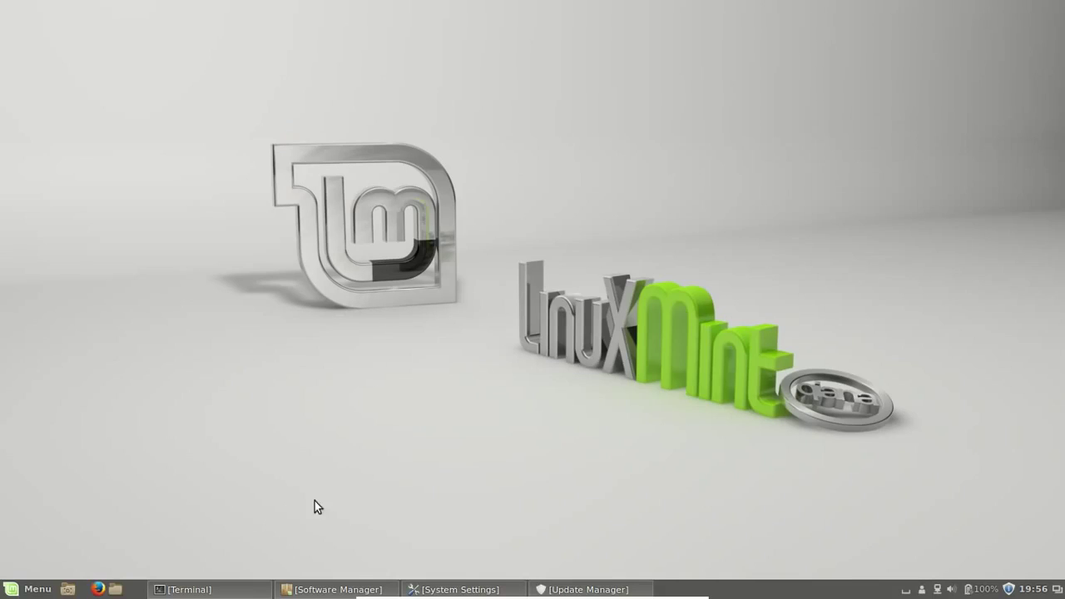
# Glance at the Terminal's gufw install output, minimize it, and open the applications menu
pyautogui.click(183, 588)
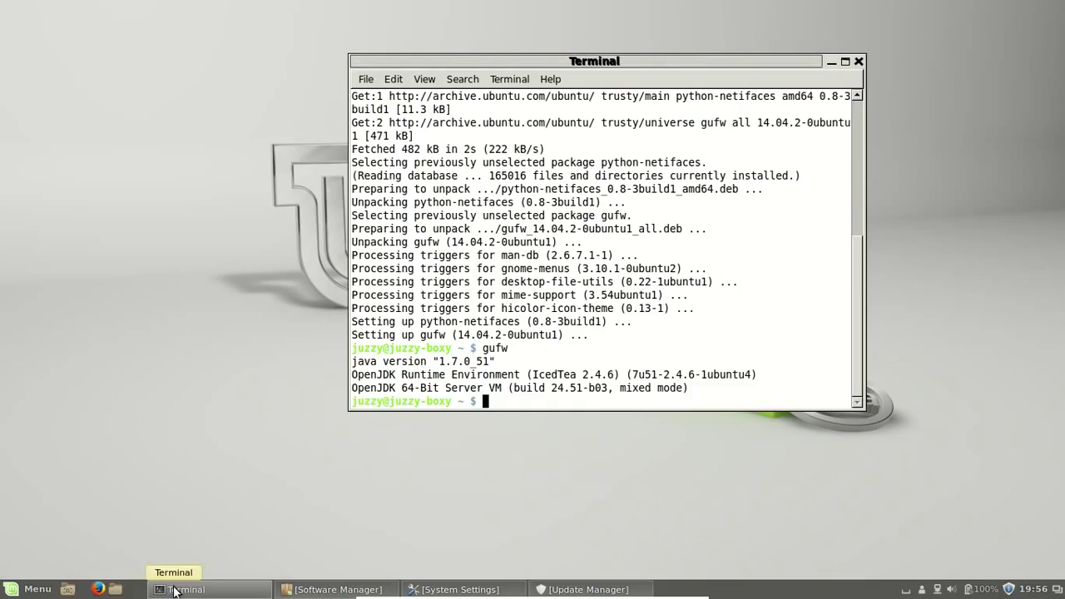
pyautogui.click(831, 62)
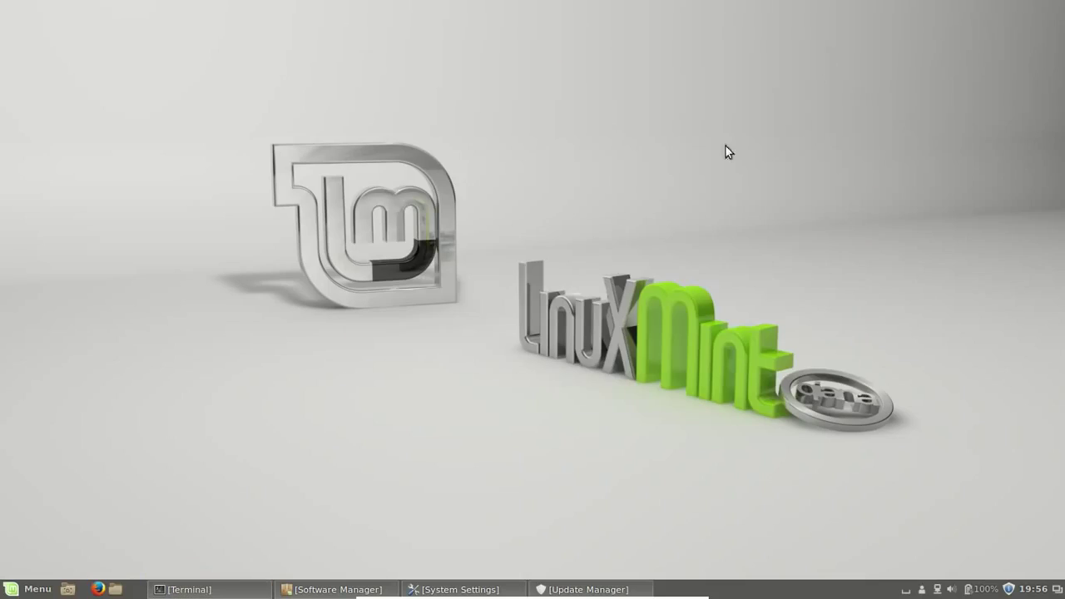
pyautogui.click(25, 589)
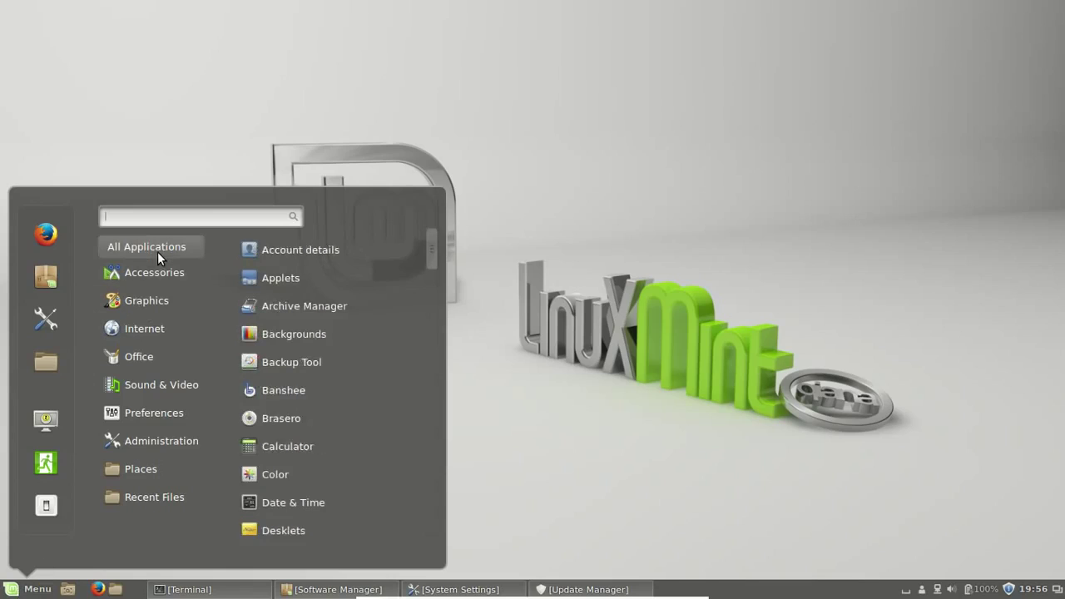
# Open a new Terminal window from the menu search
pyautogui.write('terminal')
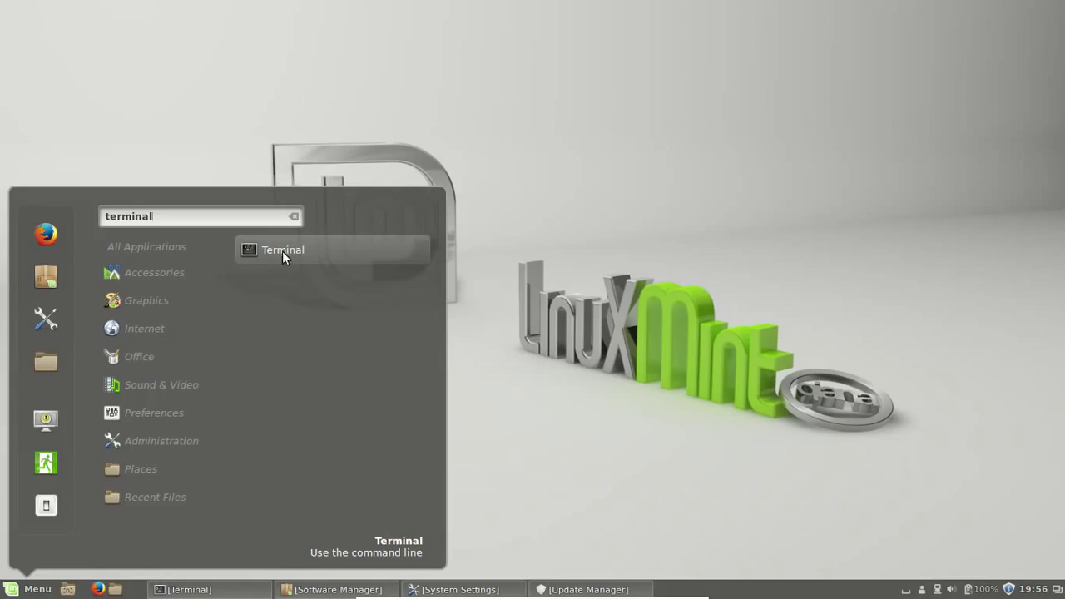
pyautogui.click(292, 252)
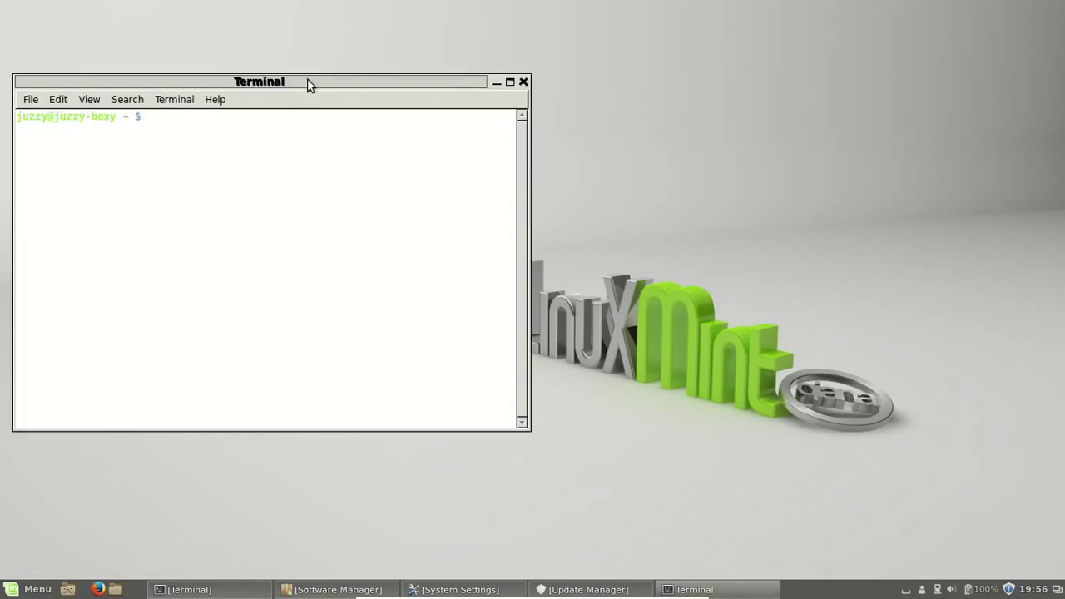
pyautogui.moveTo(303, 81); pyautogui.dragTo(456, 85)
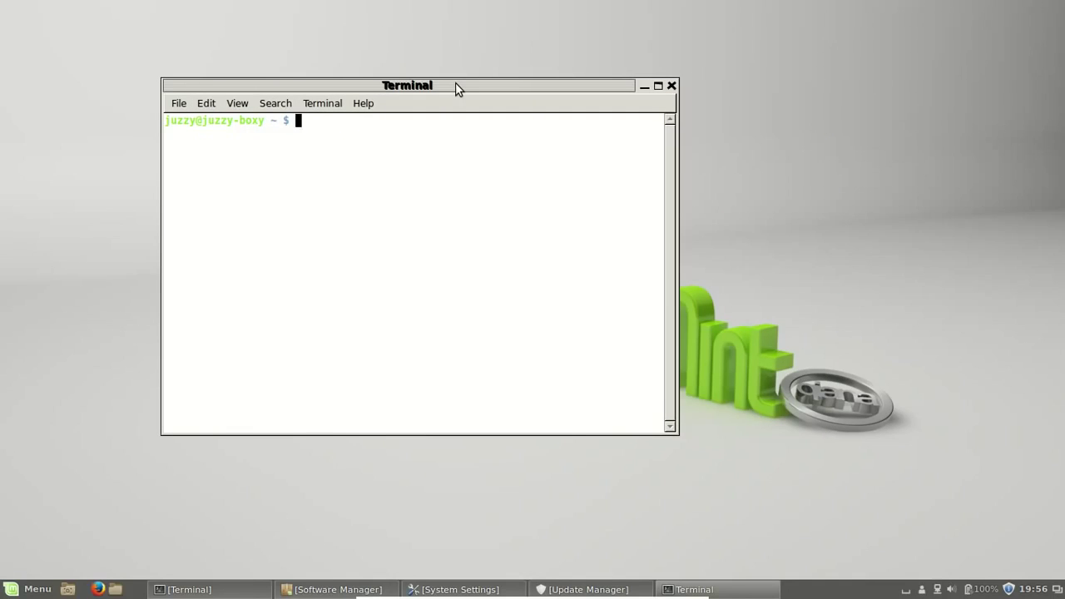
# Run sudo apt install gufw with the sudo password, then launch gufw
pyautogui.write('sudo ap')
pyautogui.write('tg')
pyautogui.press('BackSpace')
pyautogui.write('install')
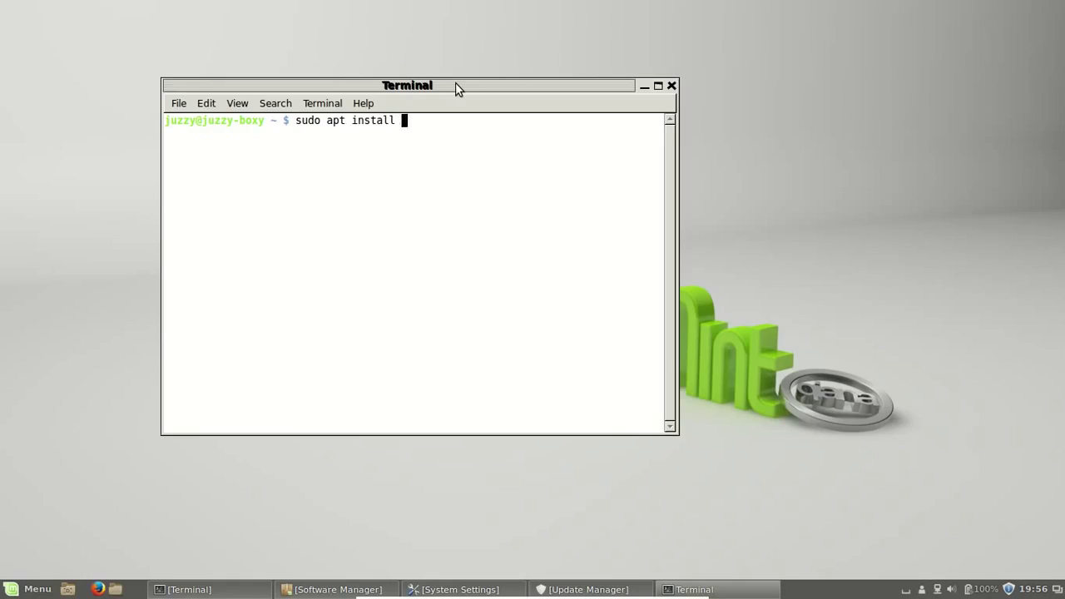
pyautogui.write(' gufw')
pyautogui.press('Return')
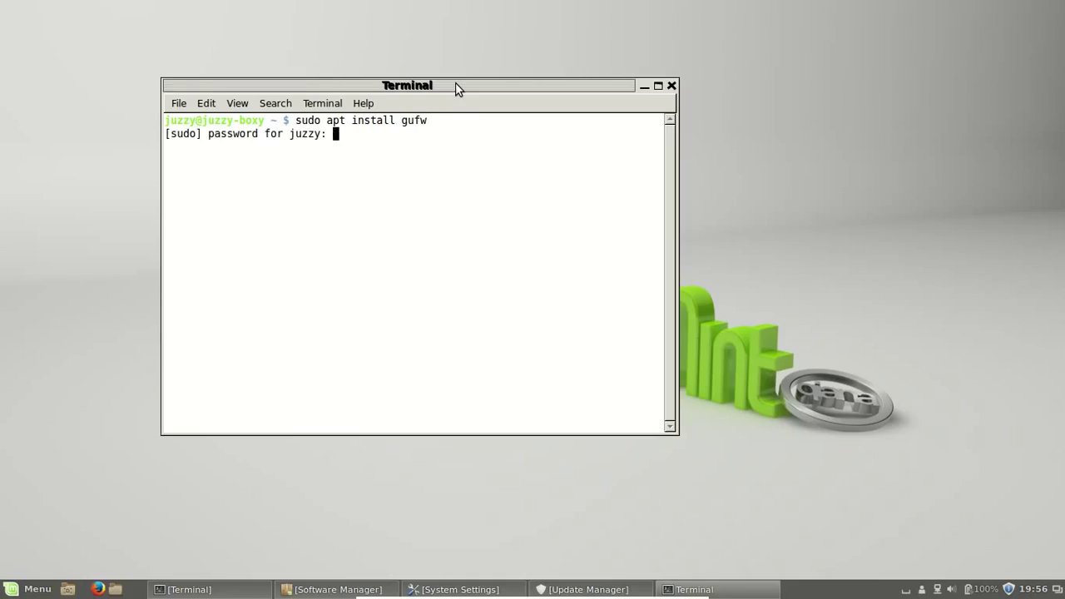
pyautogui.press('Return')
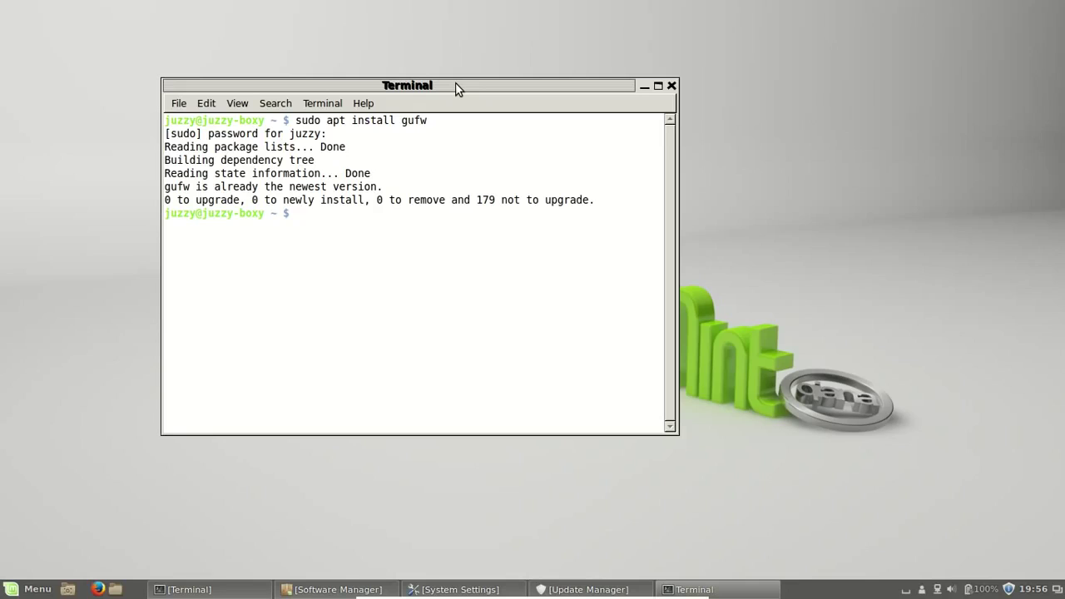
pyautogui.write('gufw')
pyautogui.press('Return')
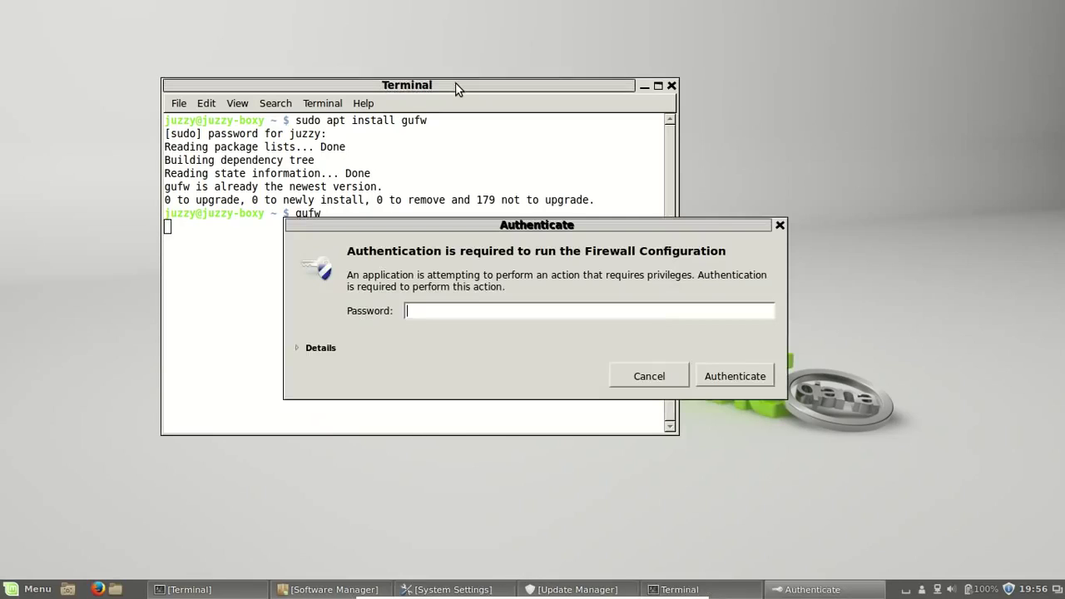
# Authenticate with the password to open Firewall Configuration
pyautogui.write('p')
pyautogui.click(27, 592)
pyautogui.click(735, 376)
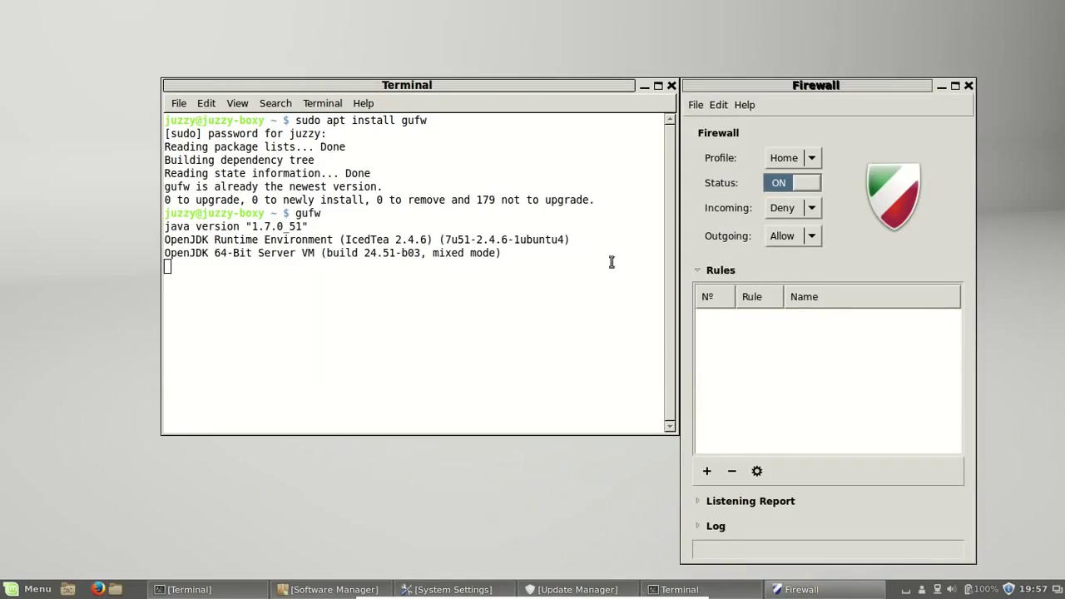
# Minimize Terminal, center the Firewall window, and expand the Log and Listening Report sections
pyautogui.click(645, 85)
pyautogui.moveTo(772, 88); pyautogui.dragTo(397, 54)
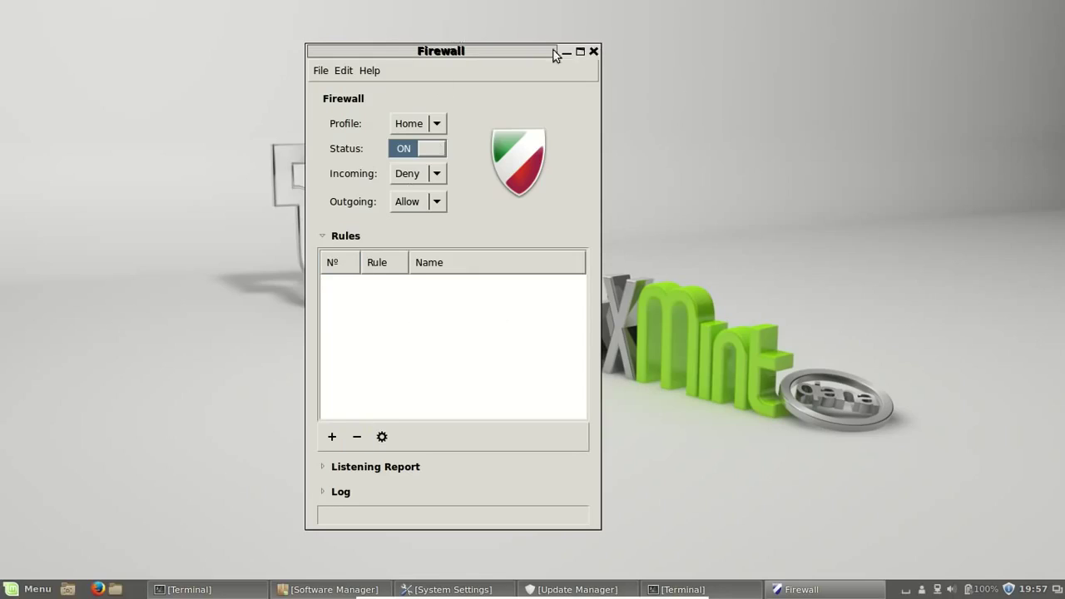
pyautogui.moveTo(476, 49); pyautogui.dragTo(427, 34)
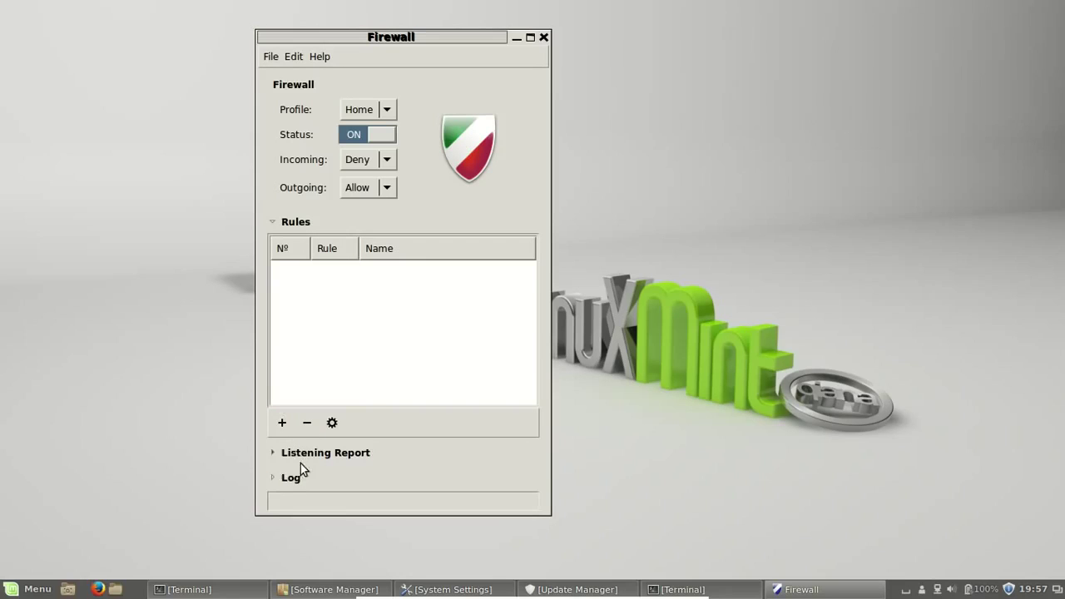
pyautogui.click(274, 480)
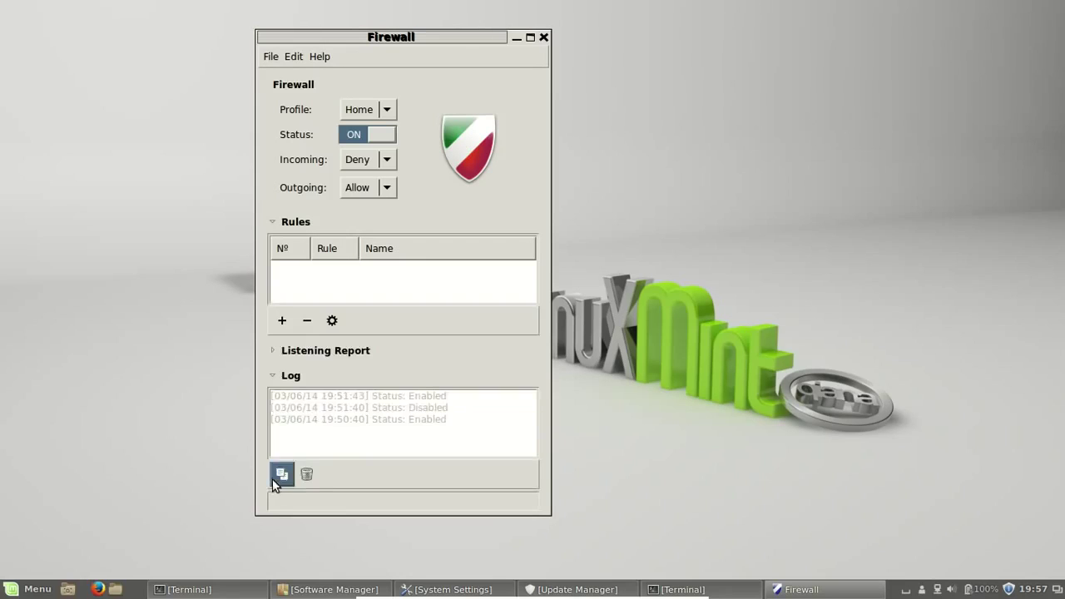
pyautogui.click(274, 350)
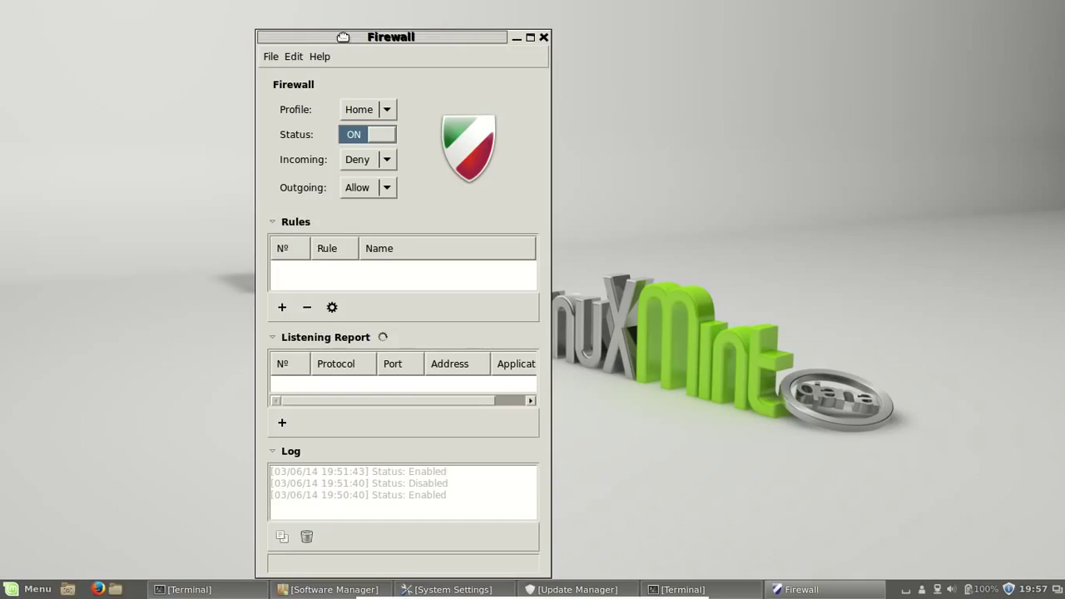
# Add a preconfigured Deny rule for FTP under File Transfer, then close the rule dialog
pyautogui.moveTo(345, 37); pyautogui.dragTo(332, 28)
pyautogui.click(270, 297)
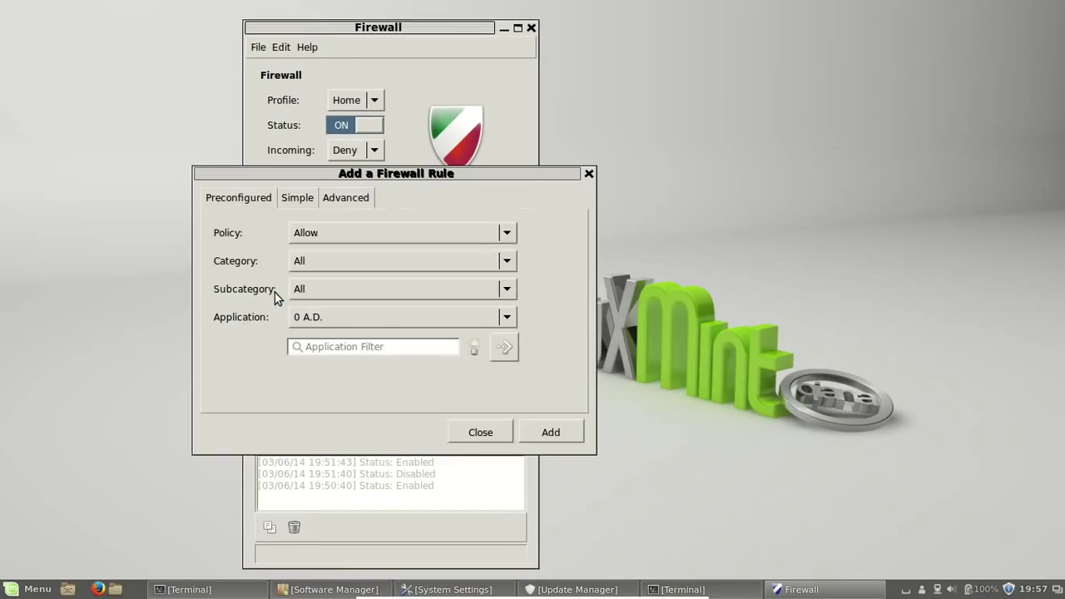
pyautogui.click(331, 230)
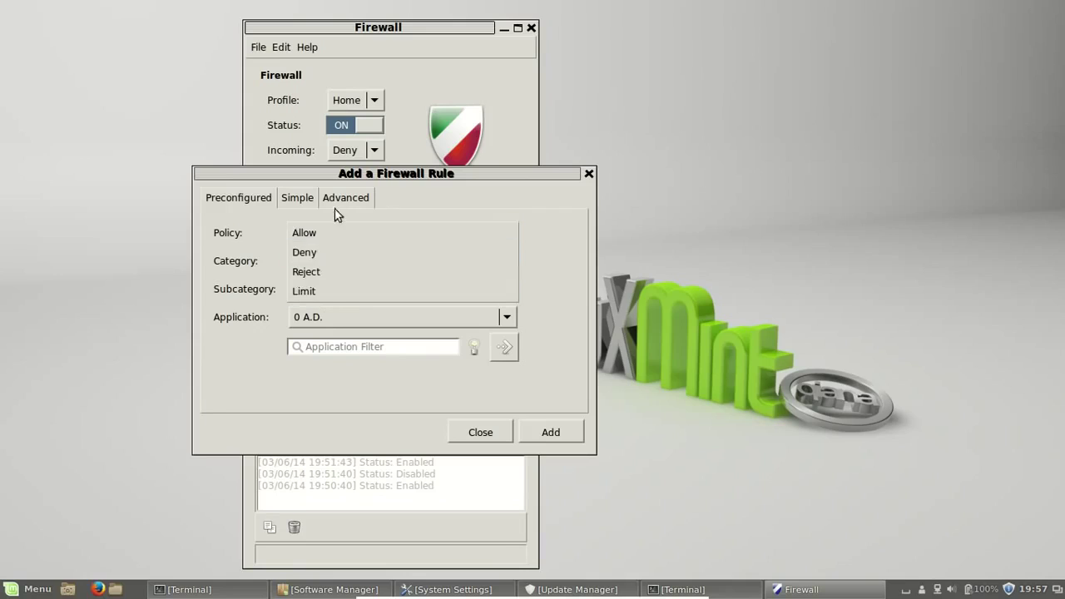
pyautogui.click(338, 251)
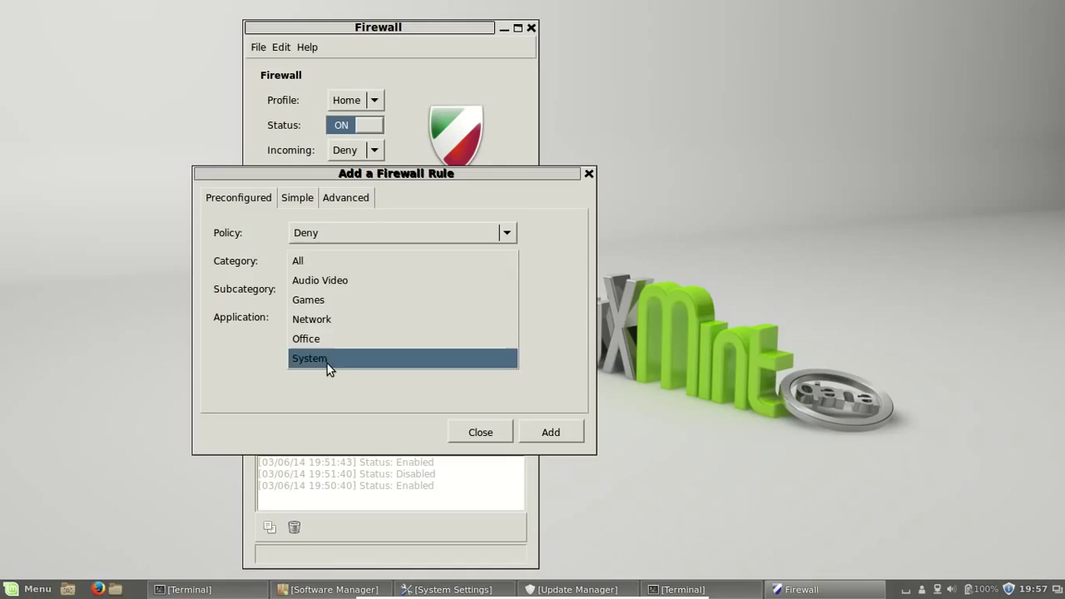
pyautogui.click(322, 260)
pyautogui.click(353, 288)
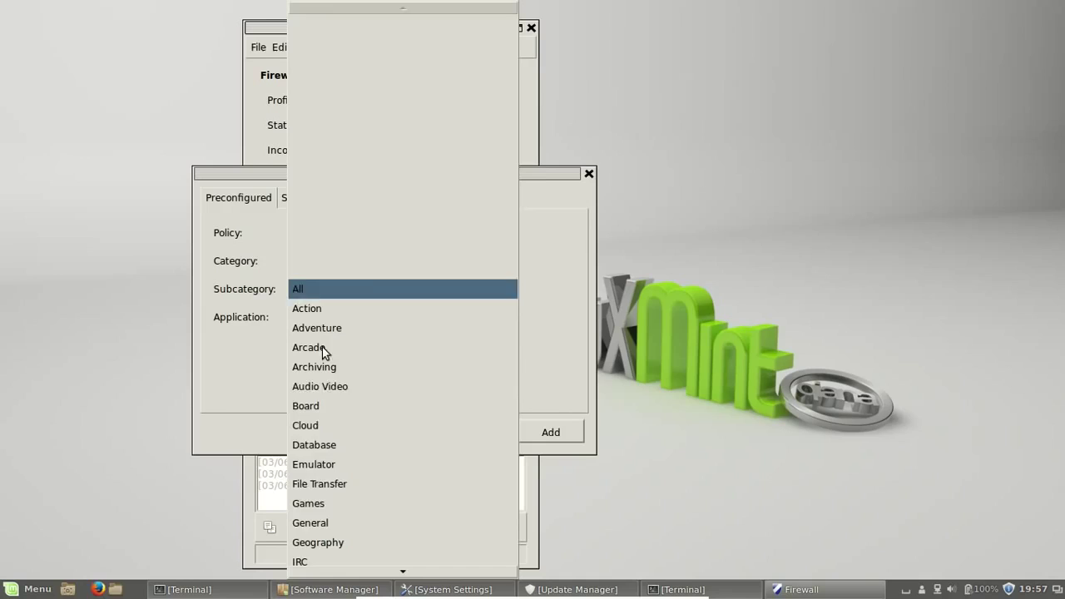
pyautogui.click(332, 482)
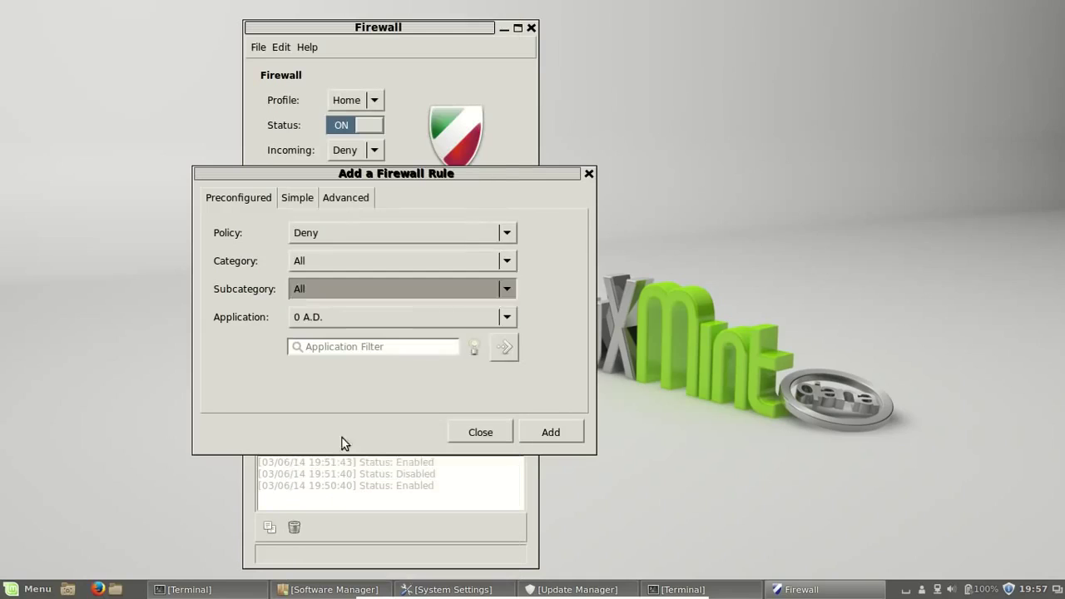
pyautogui.click(351, 316)
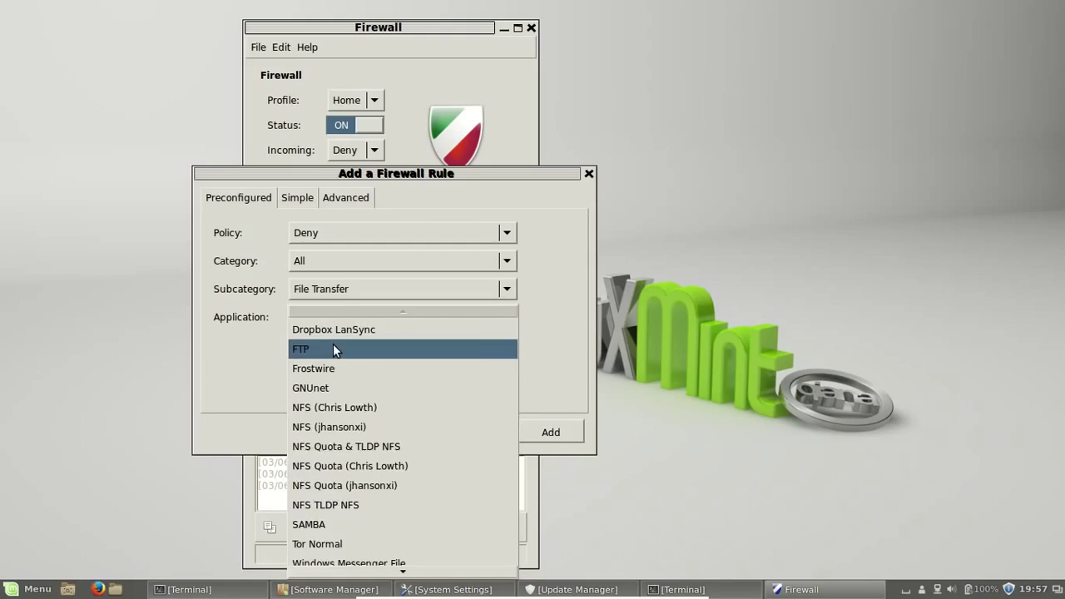
pyautogui.click(334, 347)
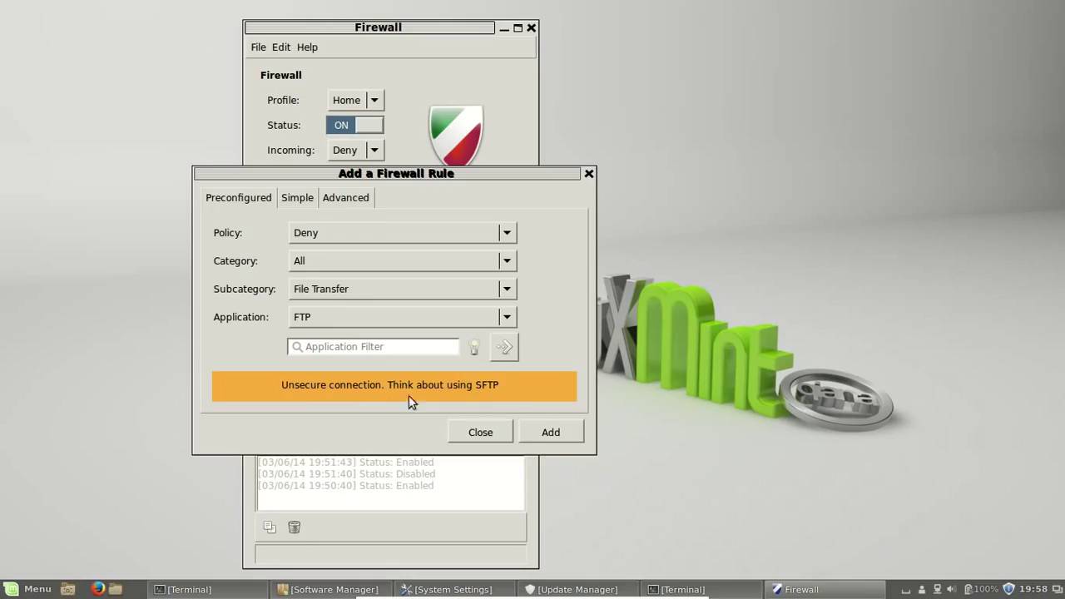
pyautogui.click(564, 432)
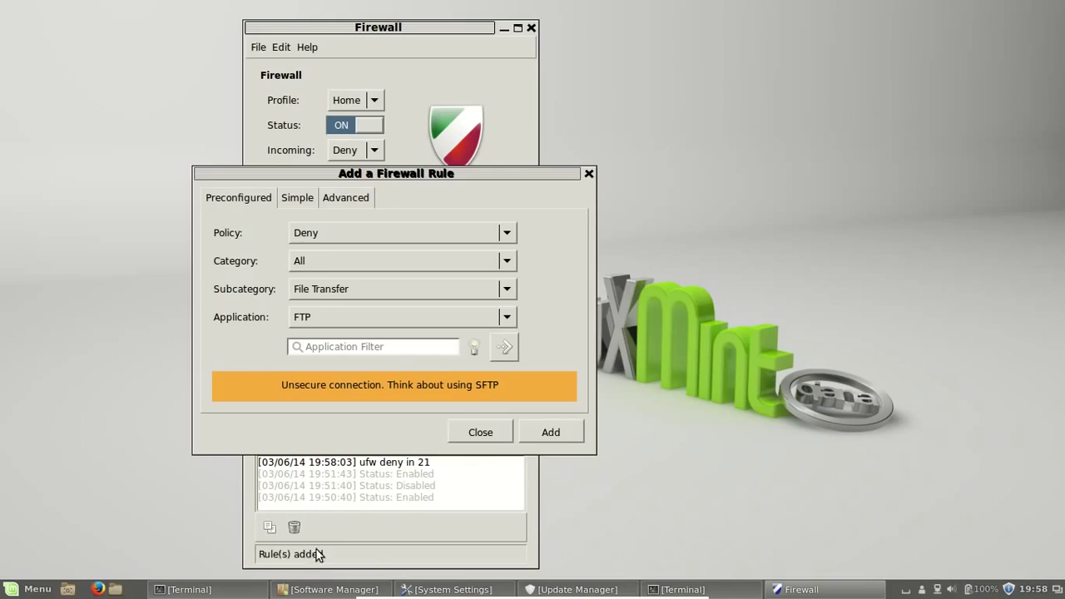
pyautogui.click(480, 429)
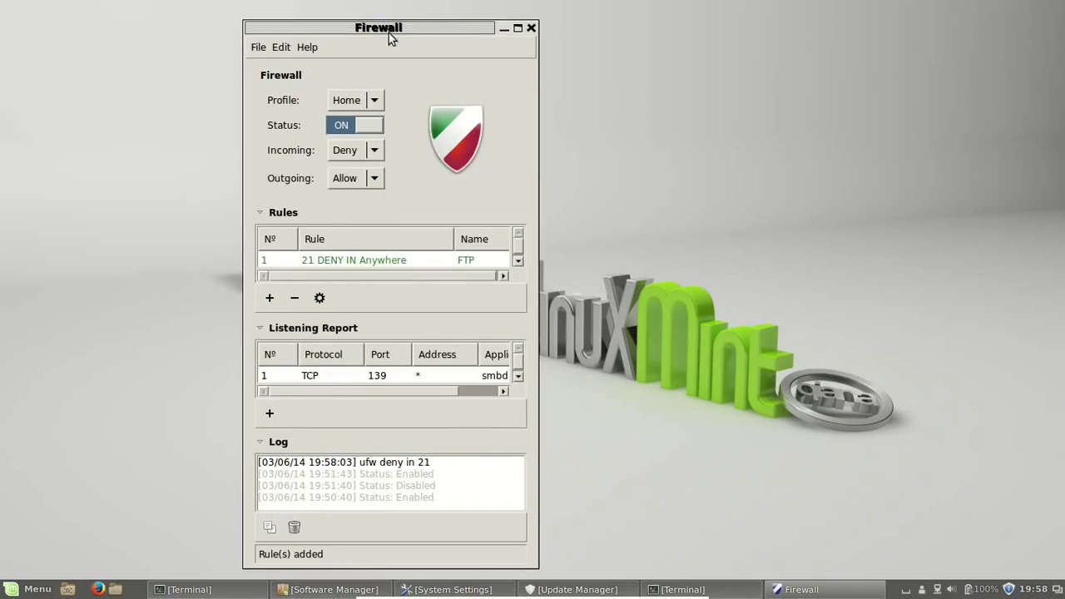
# Open the Gufw firewall's online documentation in Firefox via Help > Documentation
pyautogui.moveTo(384, 31); pyautogui.dragTo(349, 16)
pyautogui.click(250, 32)
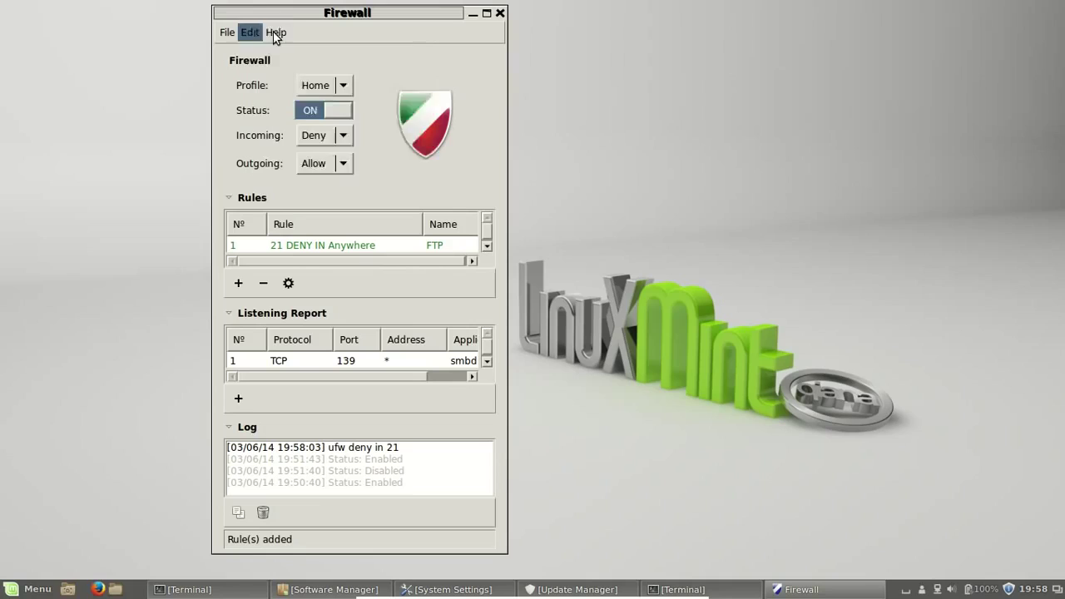
pyautogui.click(273, 32)
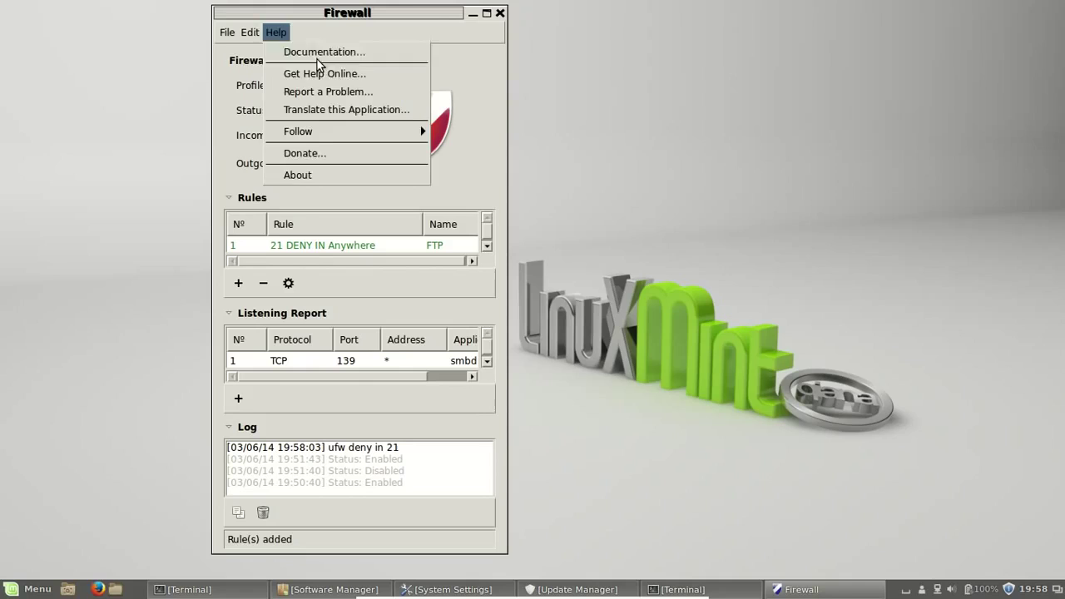
pyautogui.click(315, 50)
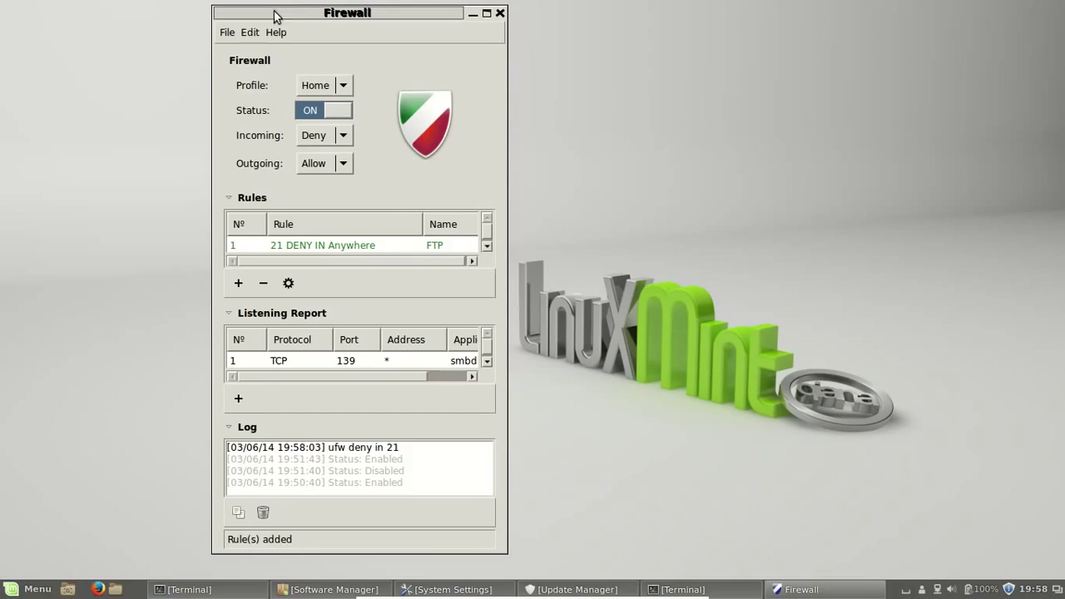
pyautogui.click(234, 37)
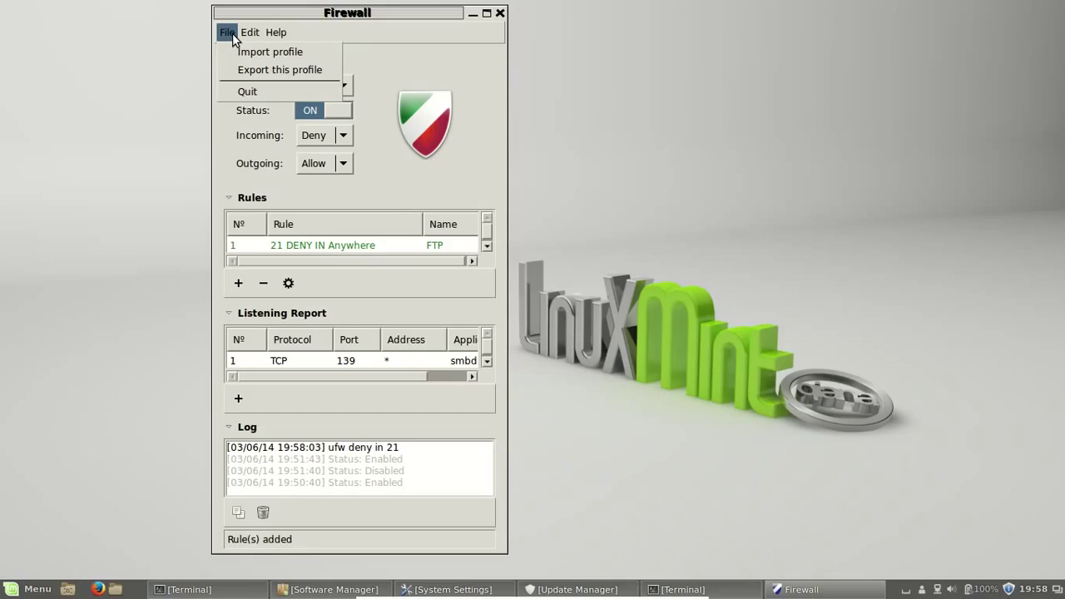
# Read the Gufw Community Help Wiki page, then close the Firefox window
pyautogui.click(410, 18)
pyautogui.moveTo(410, 18); pyautogui.dragTo(293, 15)
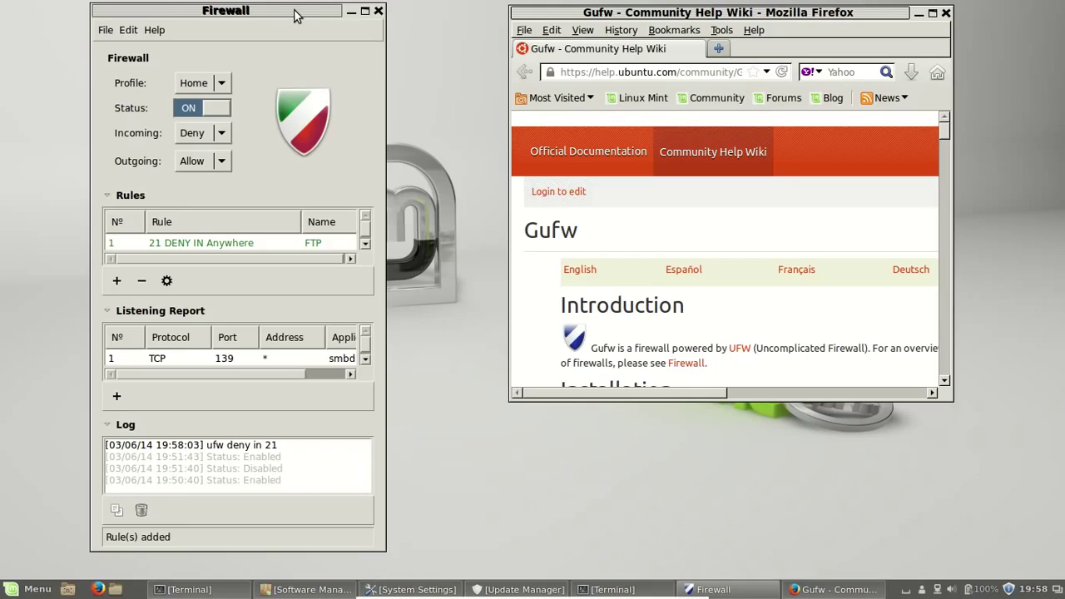
pyautogui.moveTo(317, 10); pyautogui.dragTo(309, 9)
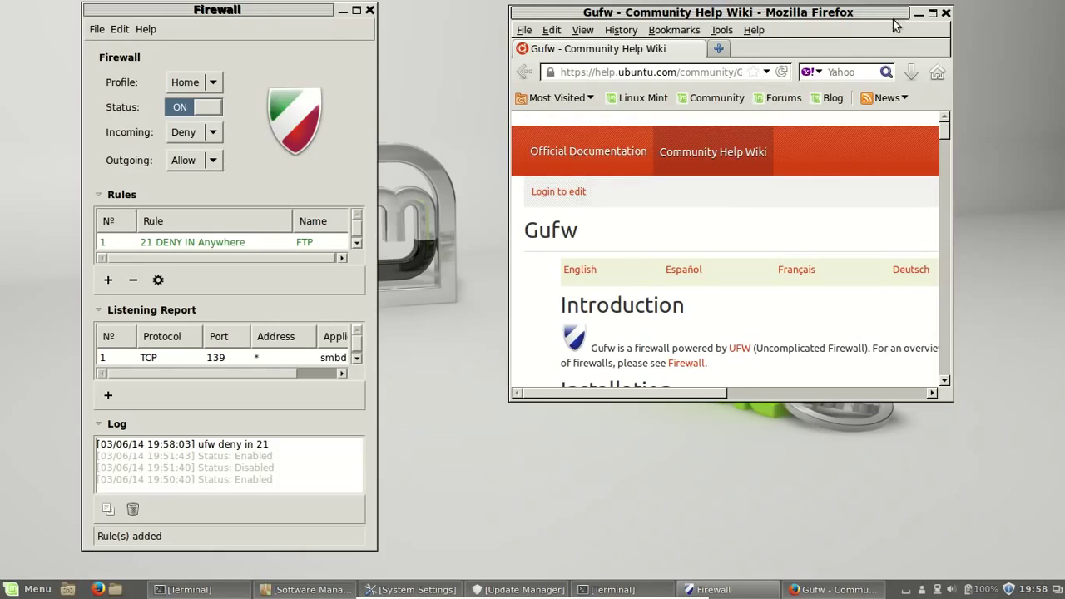
pyautogui.click(946, 12)
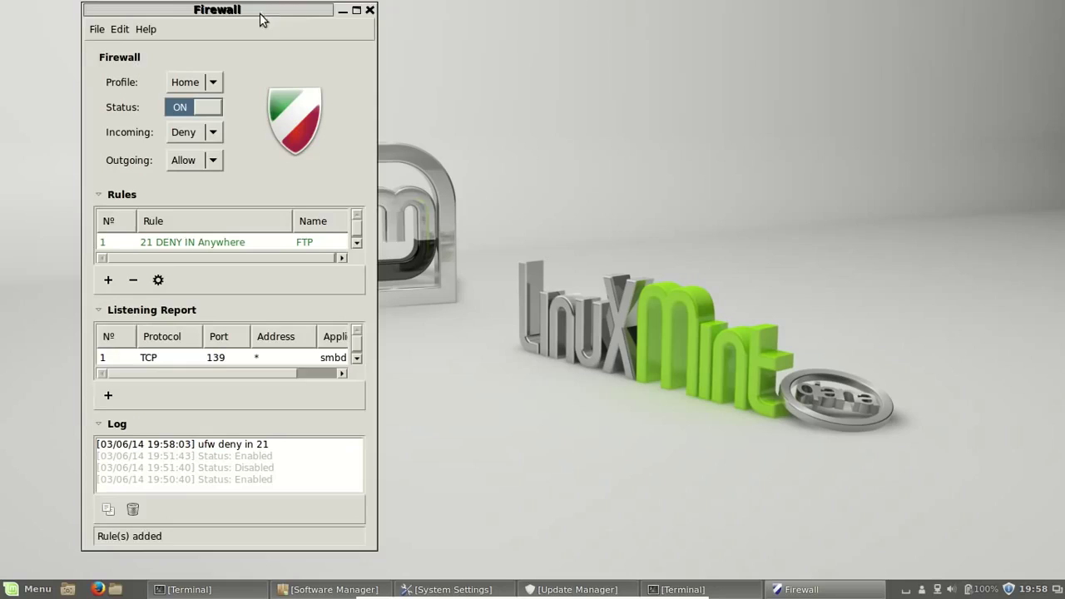
pyautogui.moveTo(316, 23); pyautogui.dragTo(328, 26)
# Close the Firewall window and search the application Menu for 'system s'
pyautogui.click(381, 14)
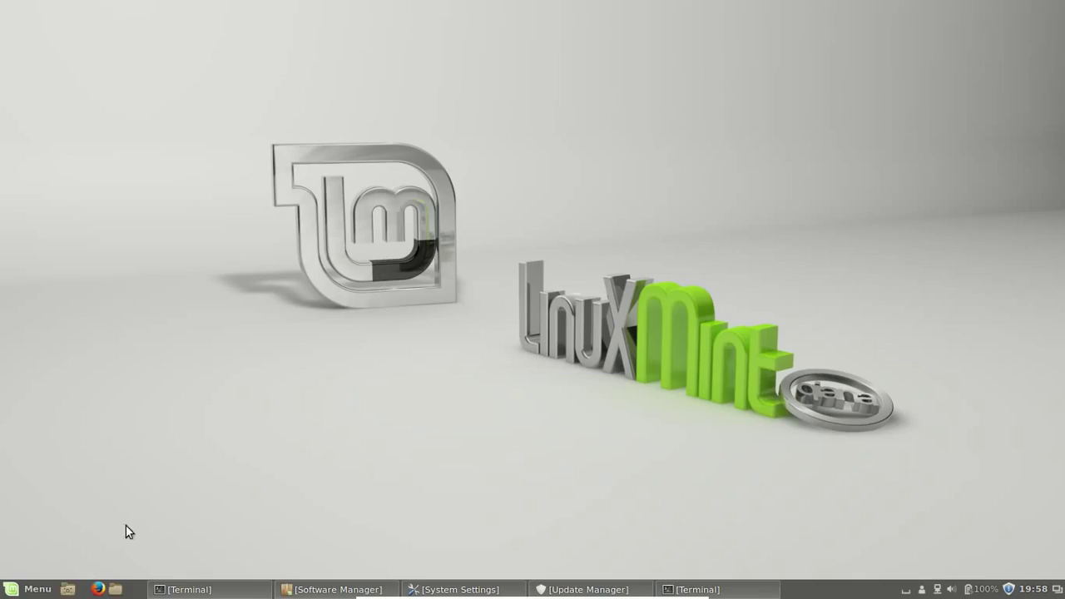
pyautogui.click(32, 589)
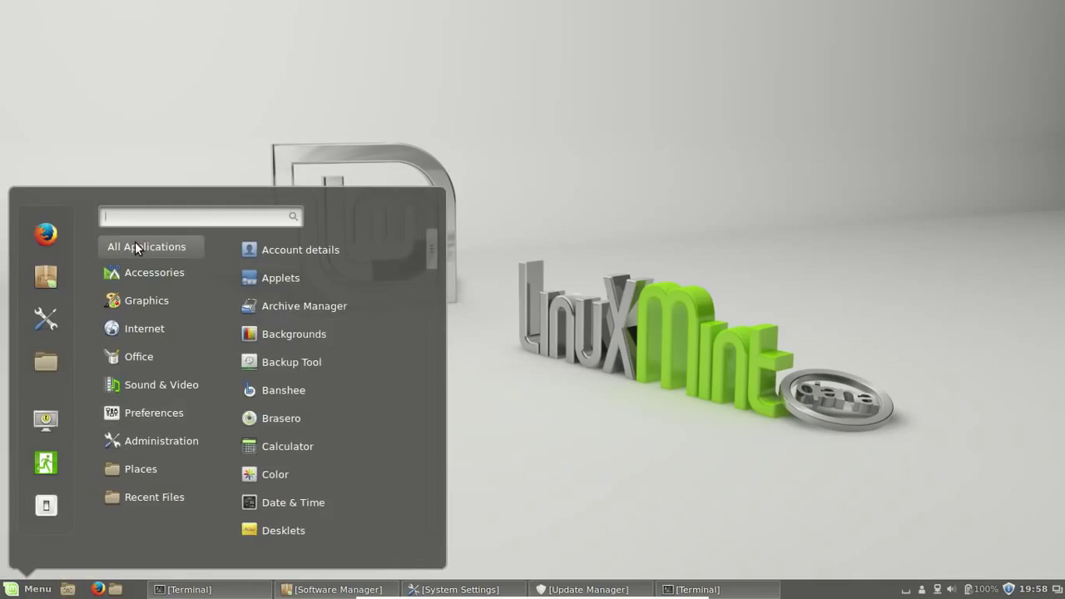
pyautogui.press('Tab')
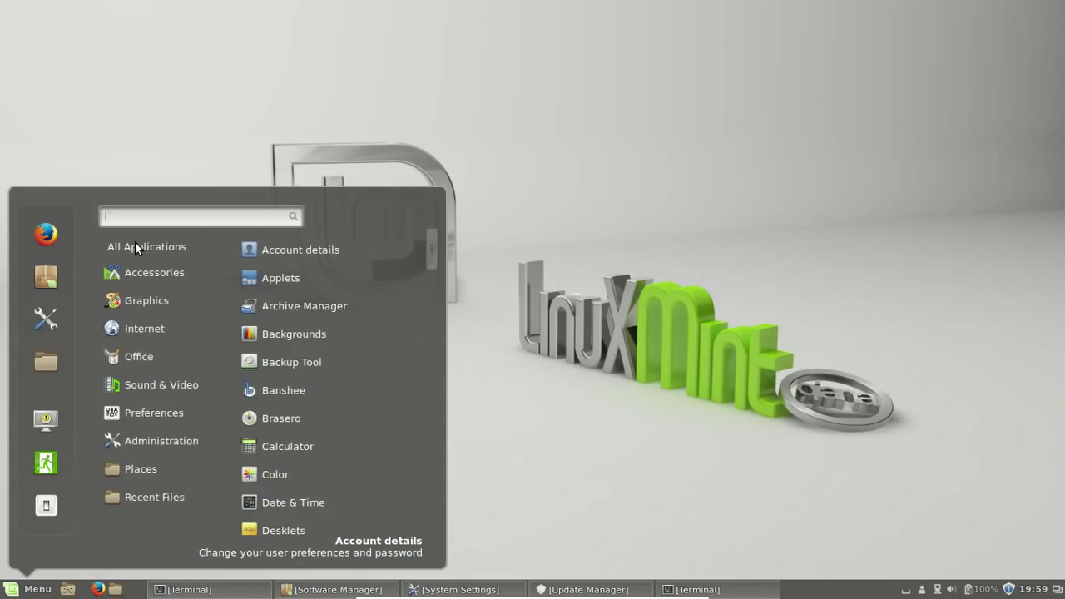
pyautogui.write('sys')
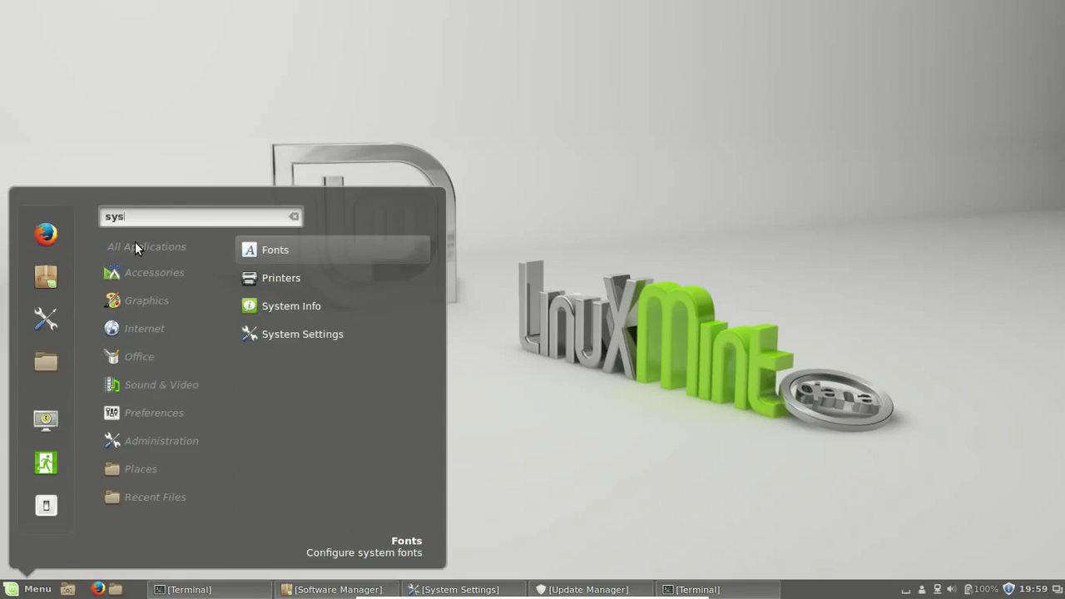
pyautogui.write('tem s')
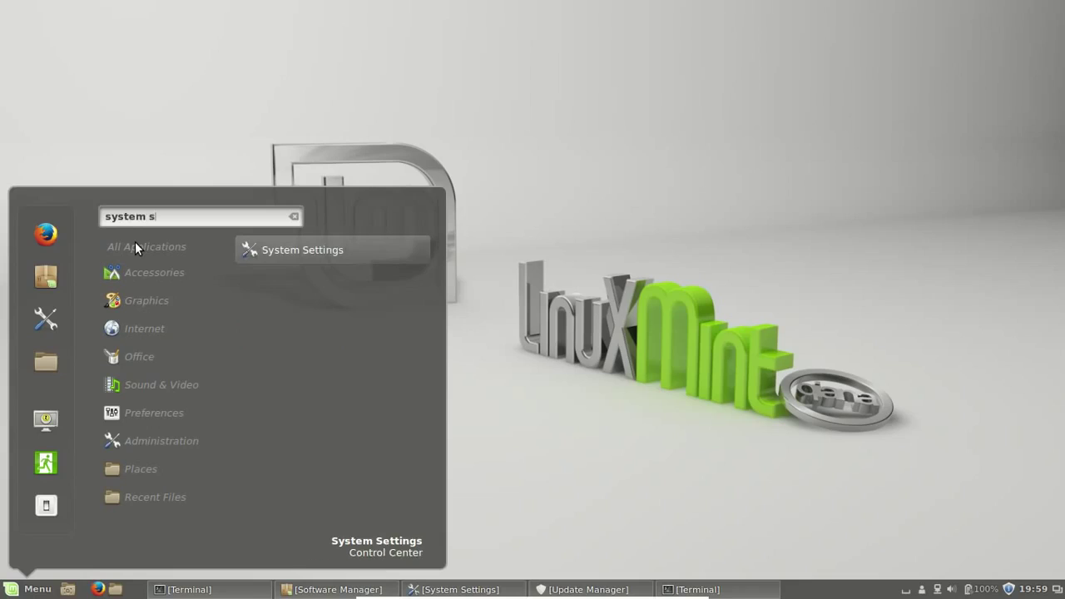
# Launch System Settings and search its settings for 'keyboard'
pyautogui.click(255, 257)
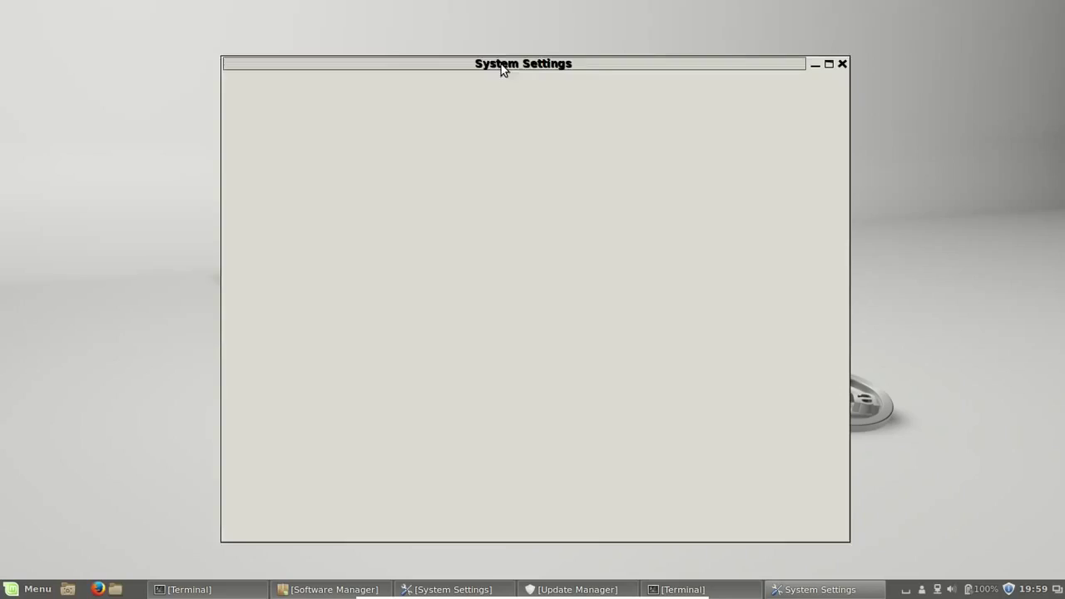
pyautogui.moveTo(502, 67); pyautogui.dragTo(466, 61)
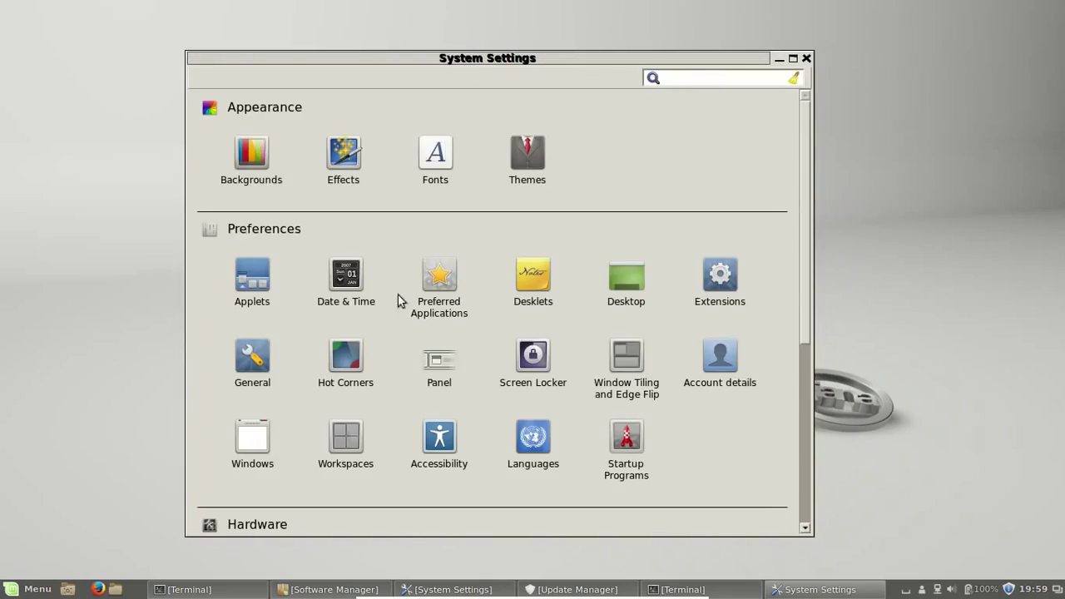
pyautogui.click(689, 81)
pyautogui.write('keyboa')
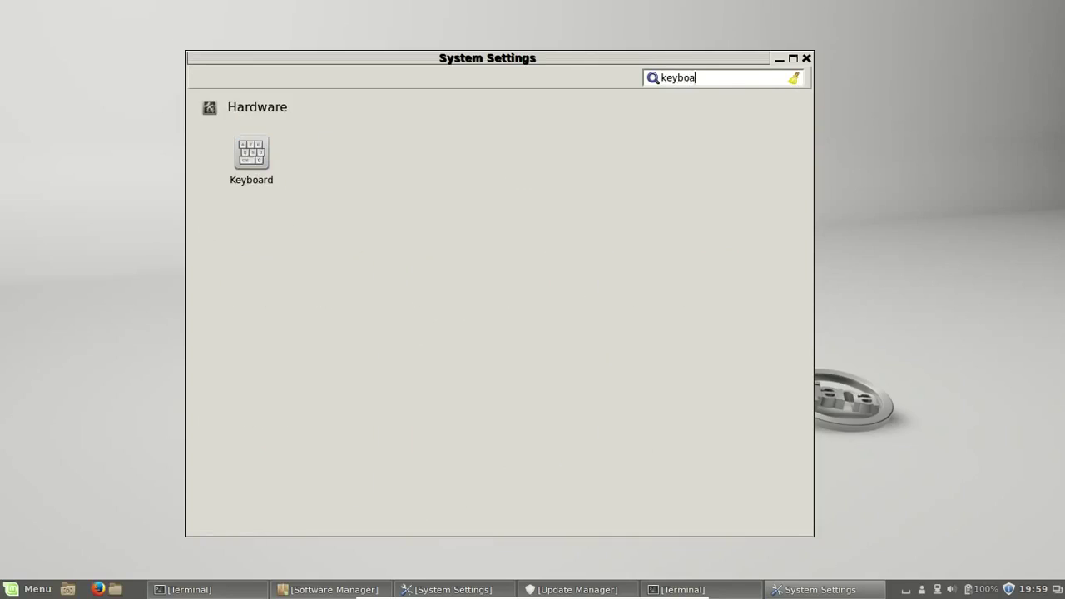
pyautogui.write('rd')
# Open Keyboard settings' shortcuts tab and start adding a custom shortcut
pyautogui.click(215, 148)
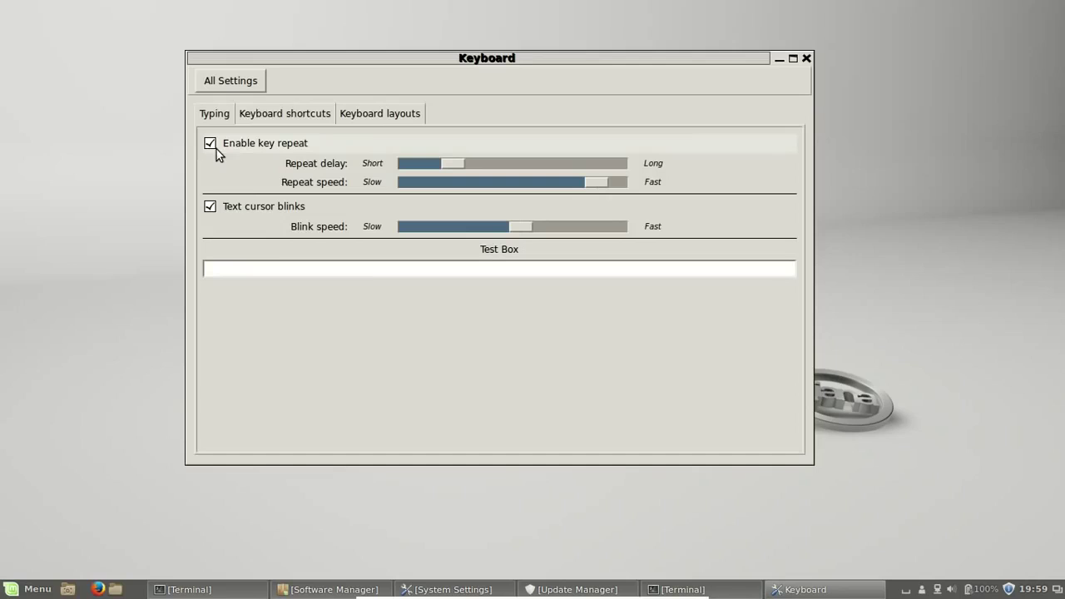
pyautogui.click(211, 115)
pyautogui.click(278, 114)
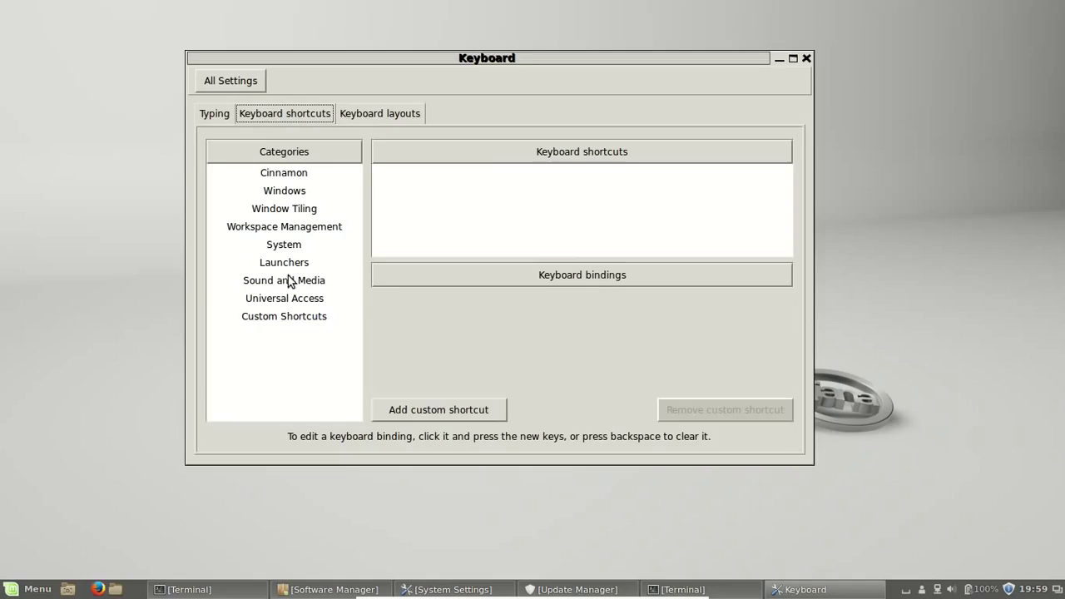
pyautogui.click(442, 409)
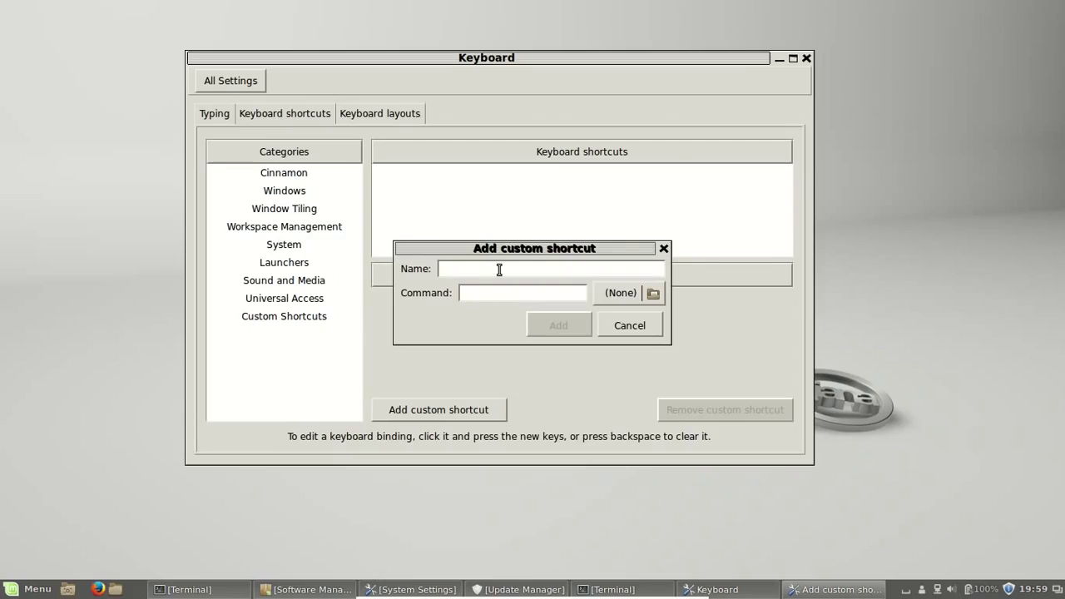
# Create a custom shortcut named 'firefox' with the command 'firefox'
pyautogui.write('firefox')
pyautogui.press('Tab')
pyautogui.write('fire')
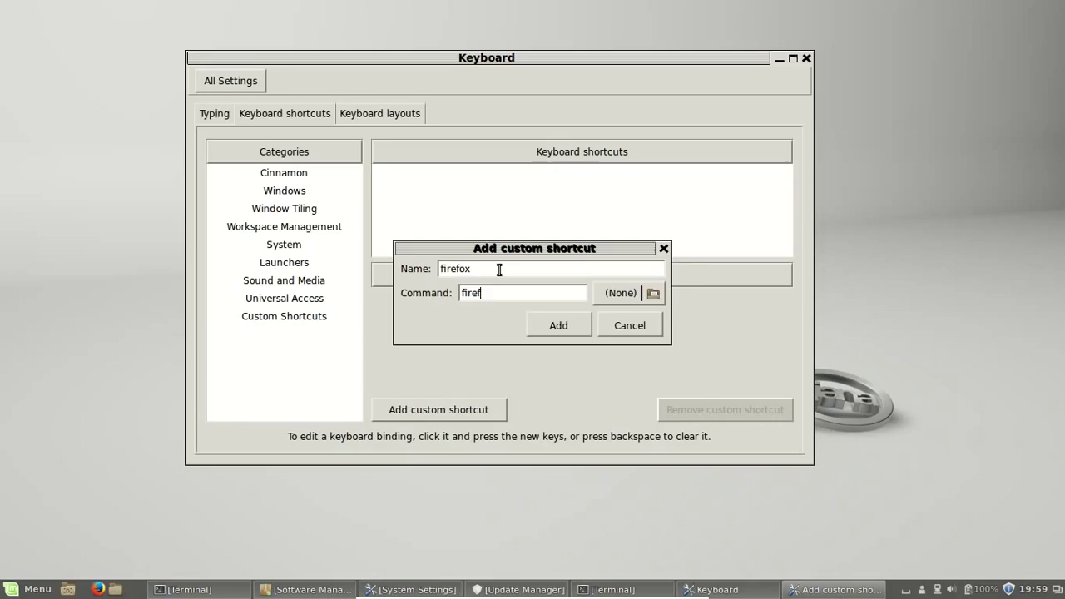
pyautogui.write('fox')
pyautogui.click(578, 330)
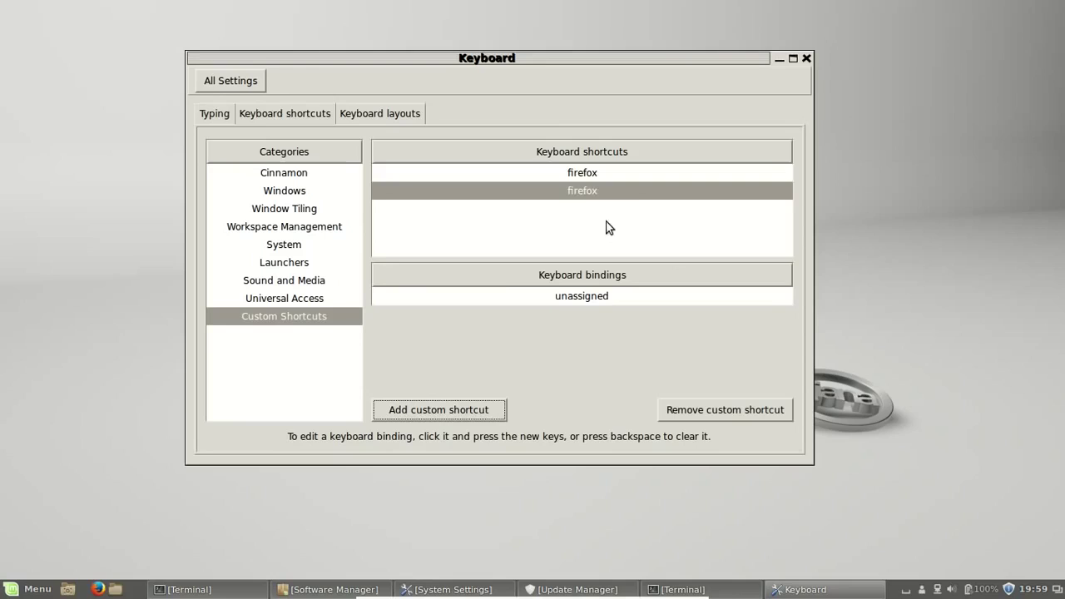
# Bind the new firefox shortcut to Ctrl+Alt+L
pyautogui.click(583, 191)
pyautogui.click(597, 193)
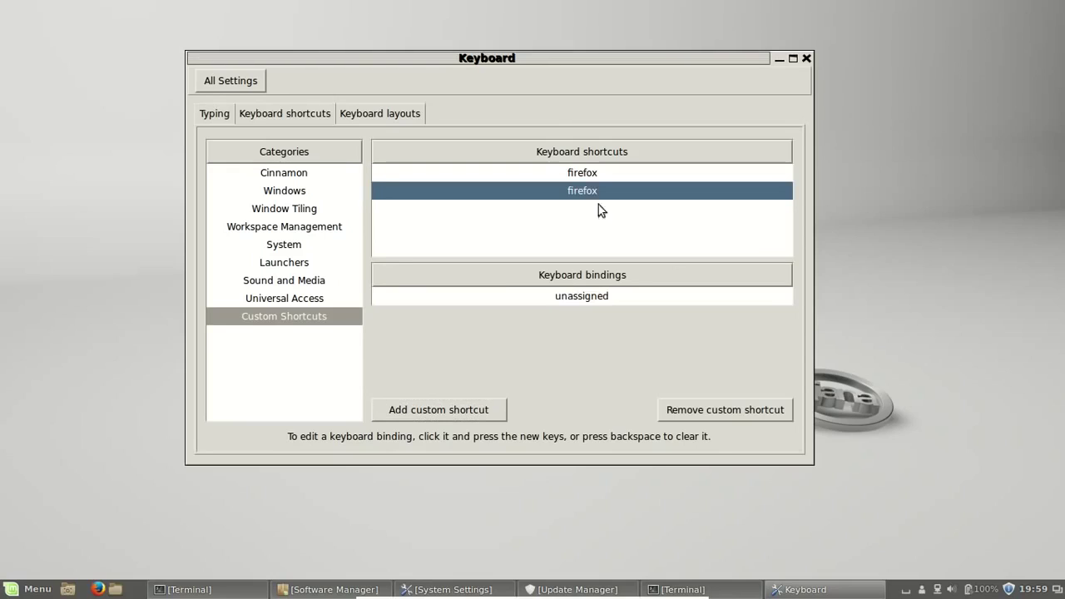
pyautogui.click(582, 297)
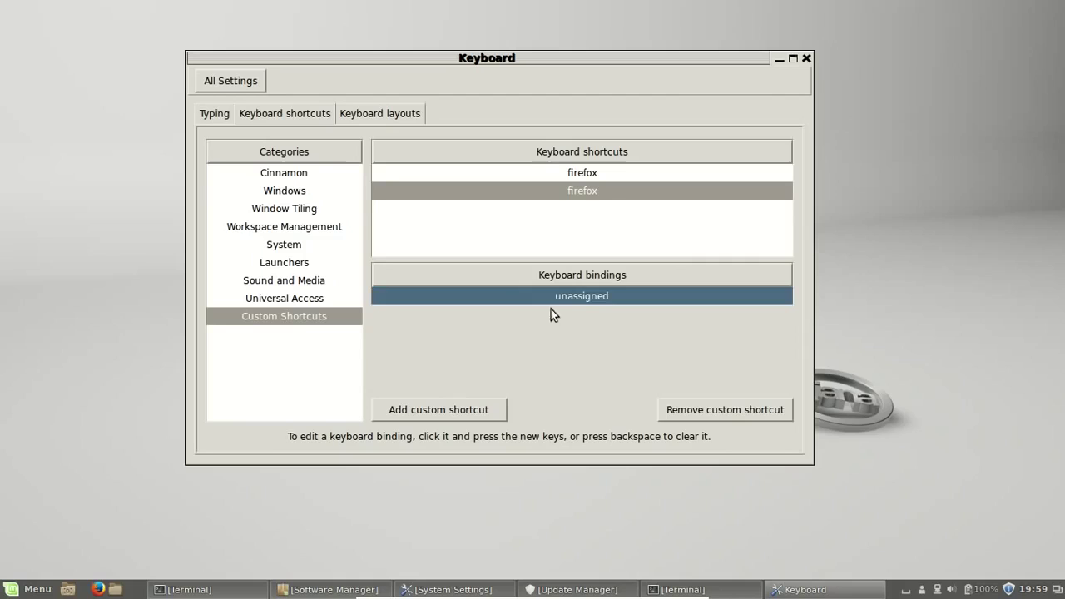
pyautogui.click(595, 298)
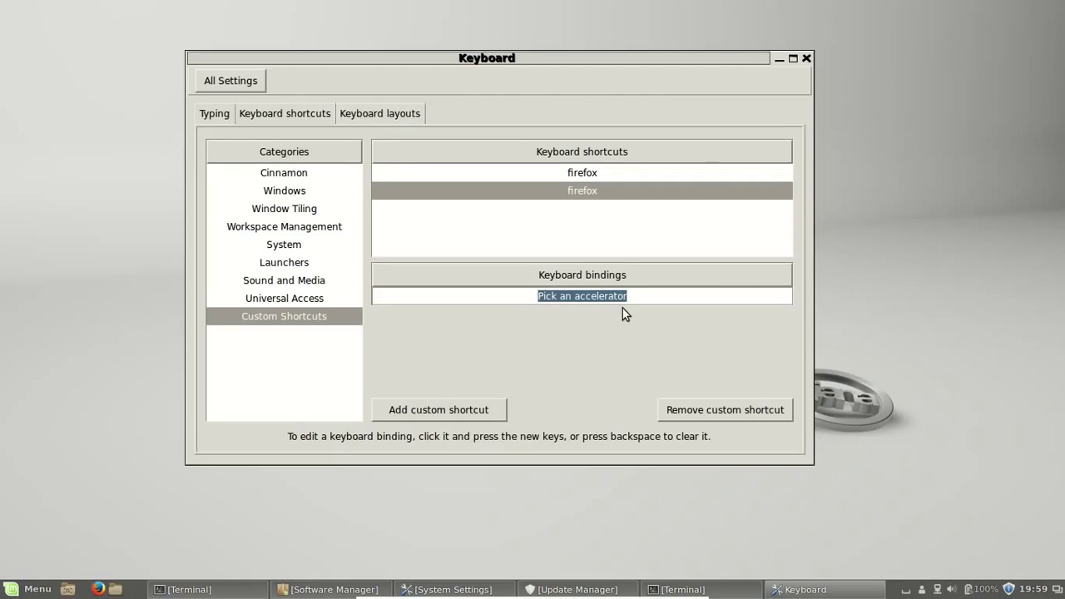
pyautogui.hotkey('ctrl', 'alt', 'l')
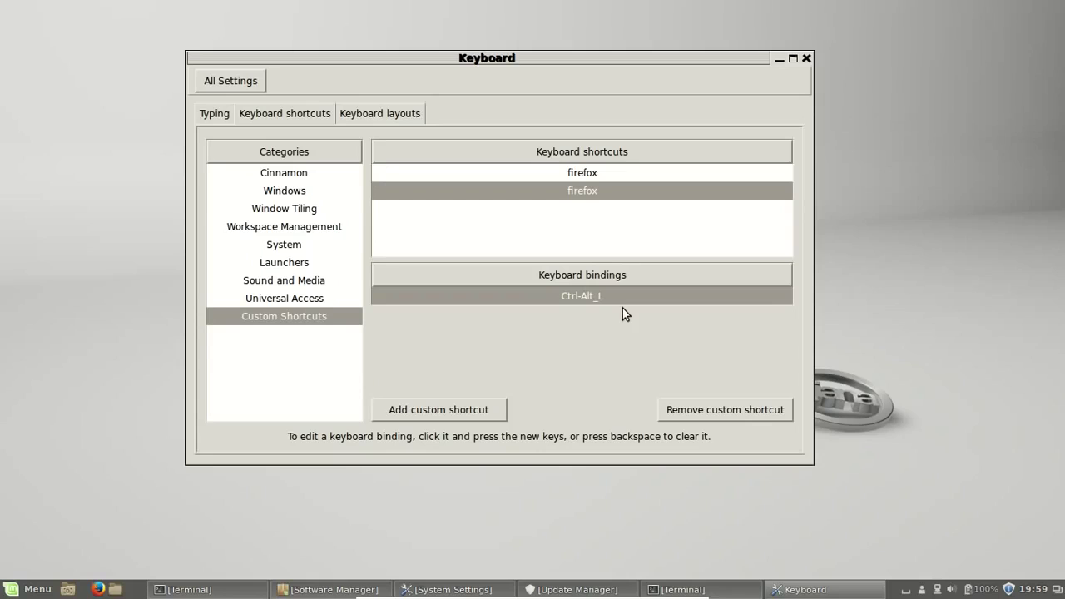